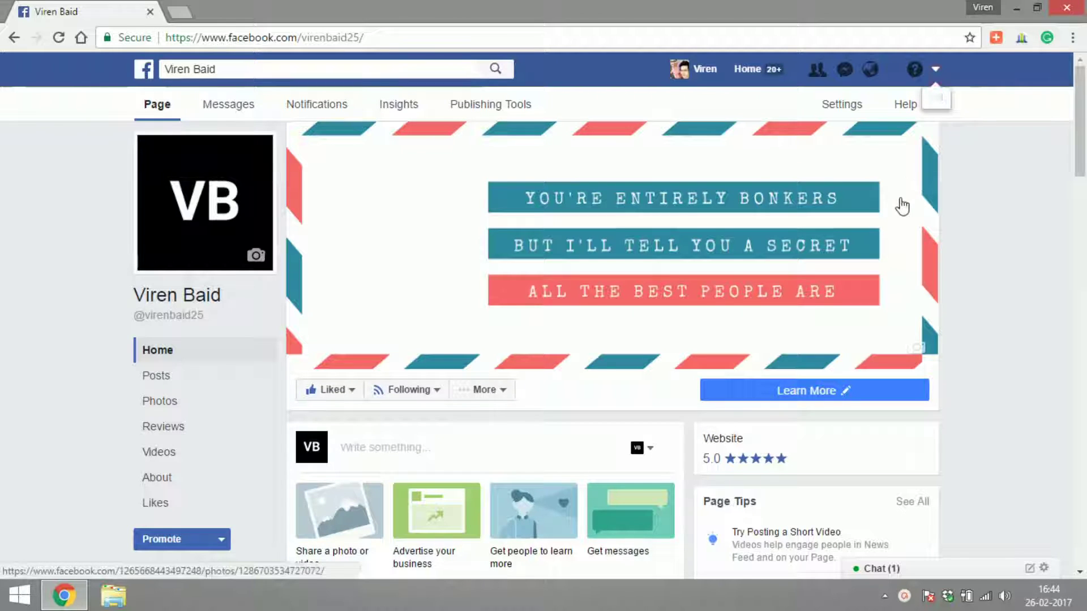
Go from the Facebook account menu to Ads Manager's campaign dashboard.
click(935, 69)
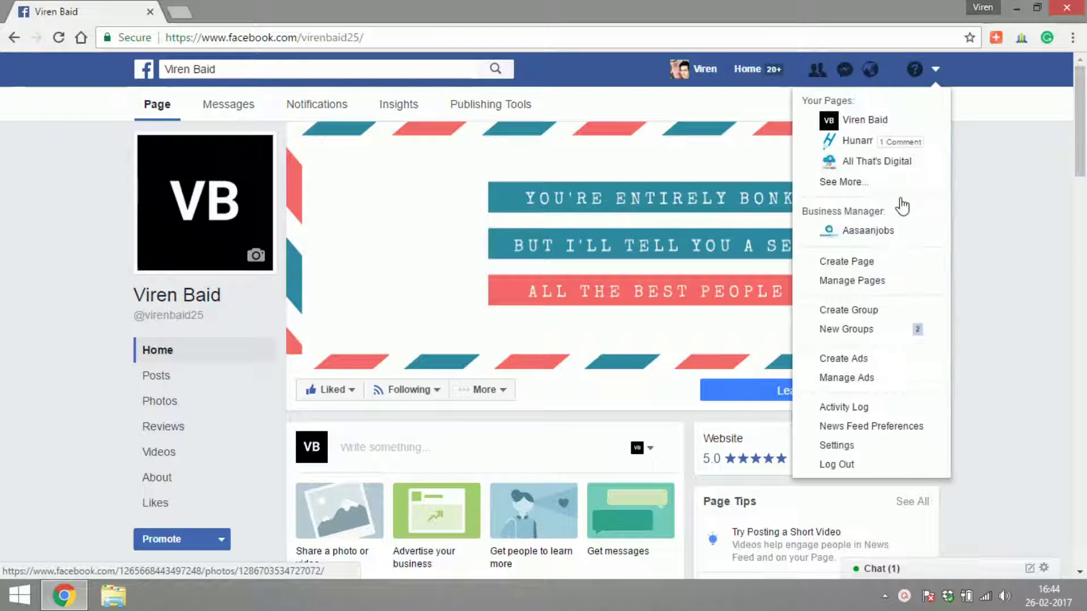
click(846, 377)
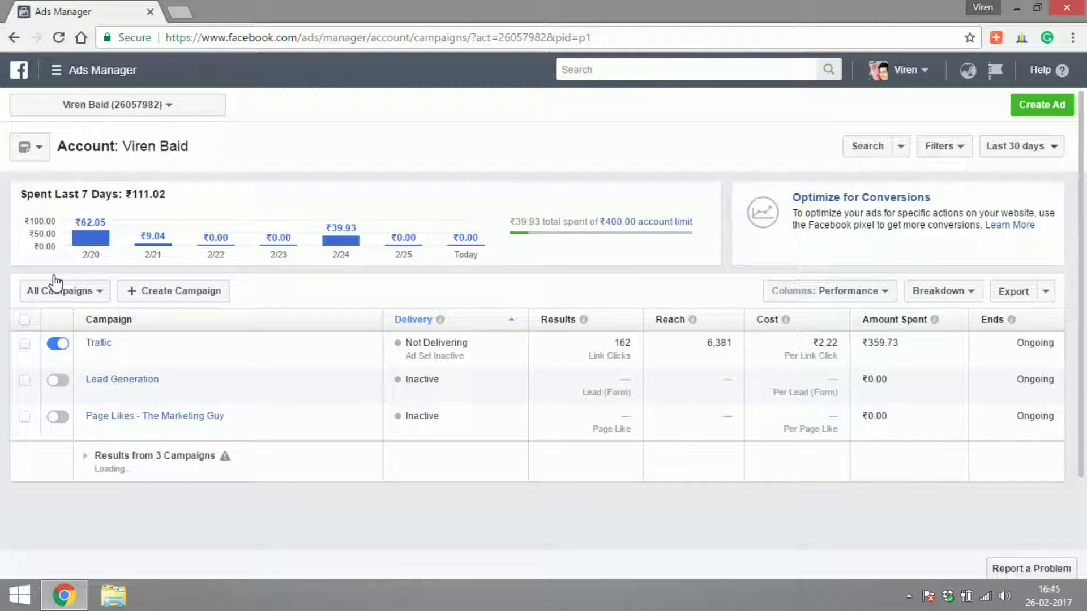
Navigate through the Ads Manager menu's All Tools to the Audiences page.
click(70, 77)
click(127, 349)
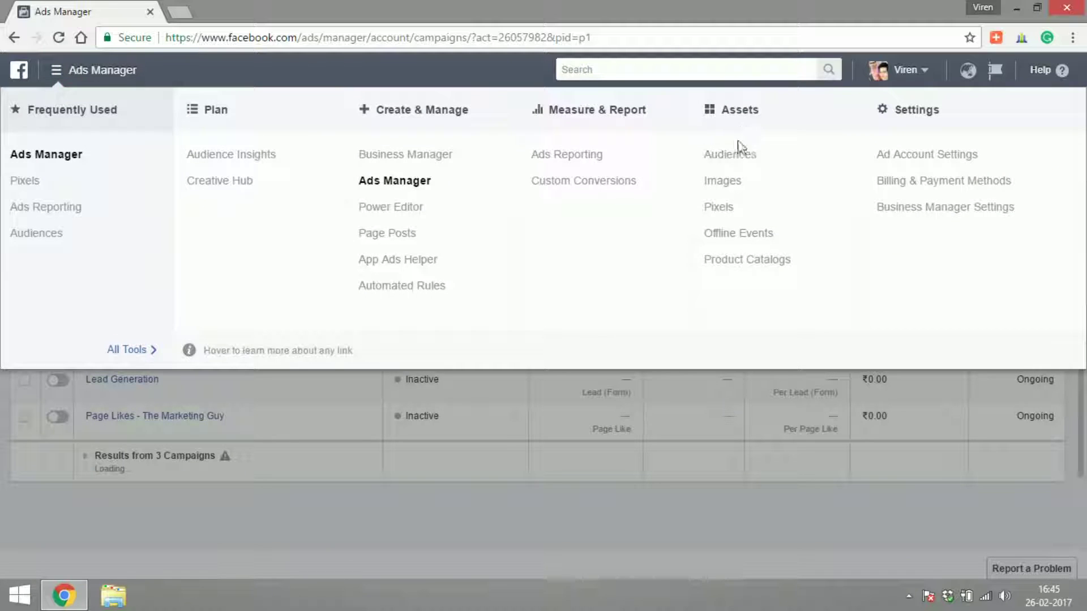
click(730, 155)
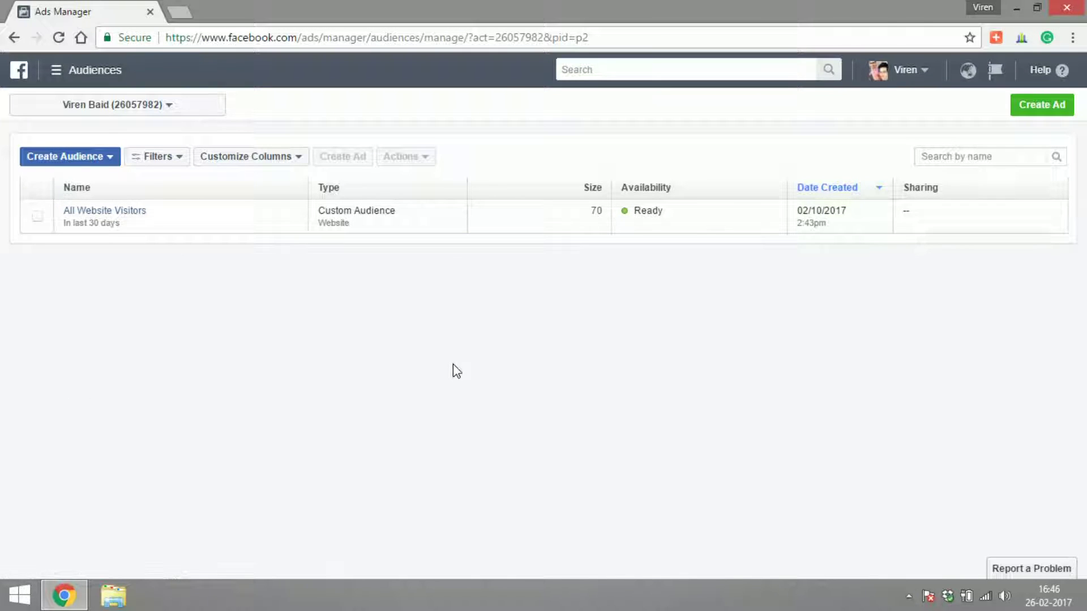
Start a Custom Audience and pick Customer File as its source.
click(84, 159)
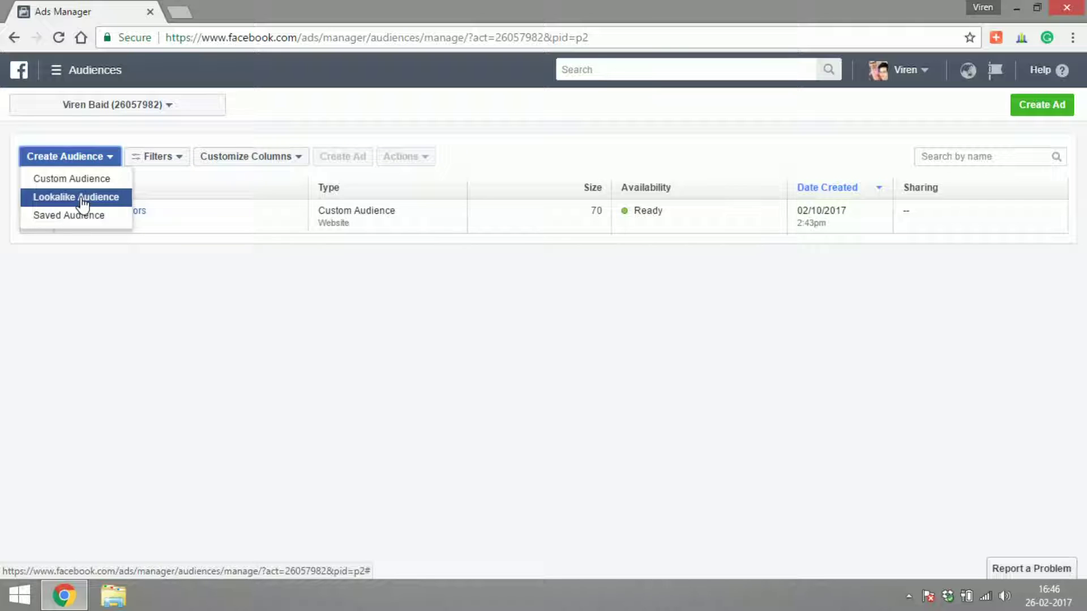
click(80, 180)
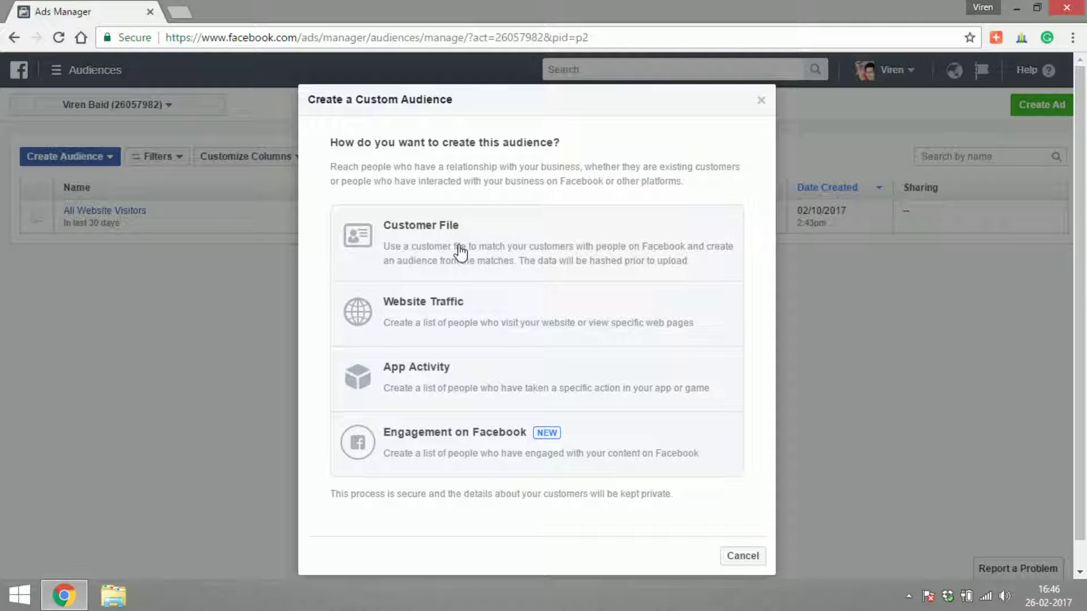
click(456, 249)
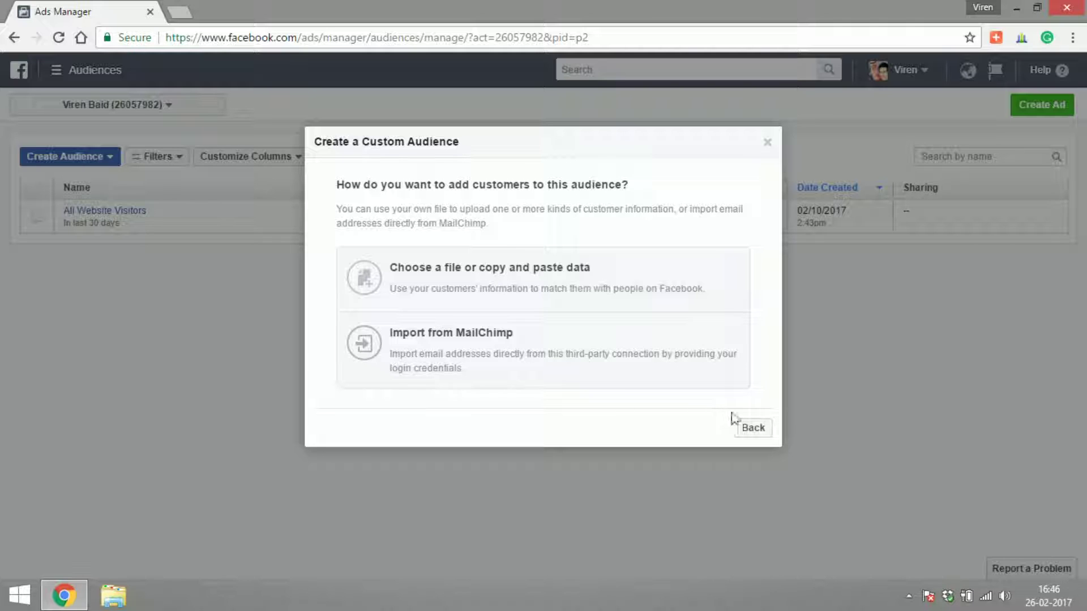
click(610, 345)
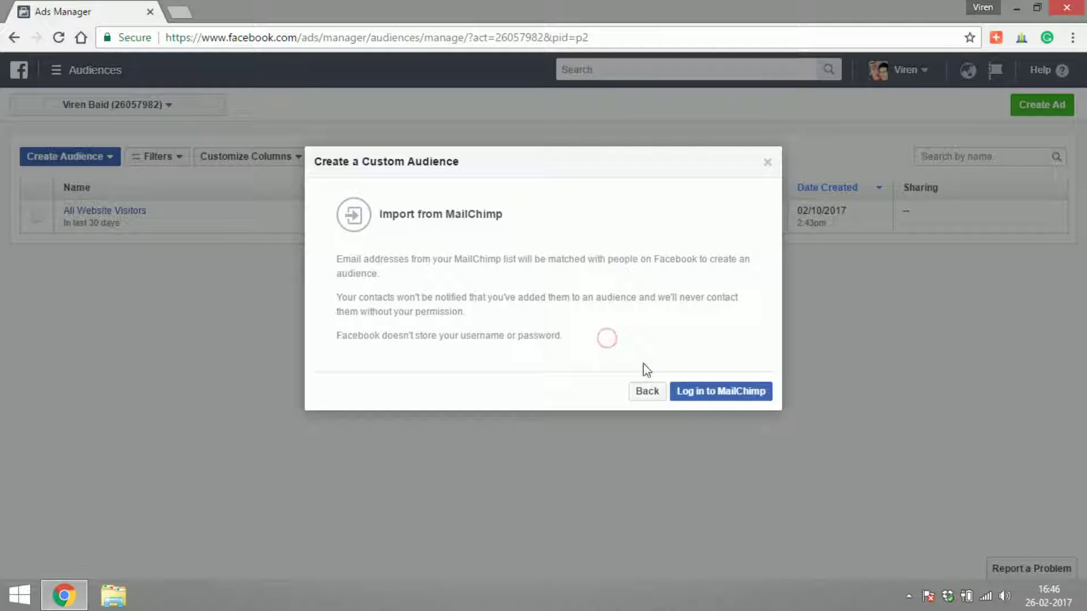
click(640, 392)
click(614, 274)
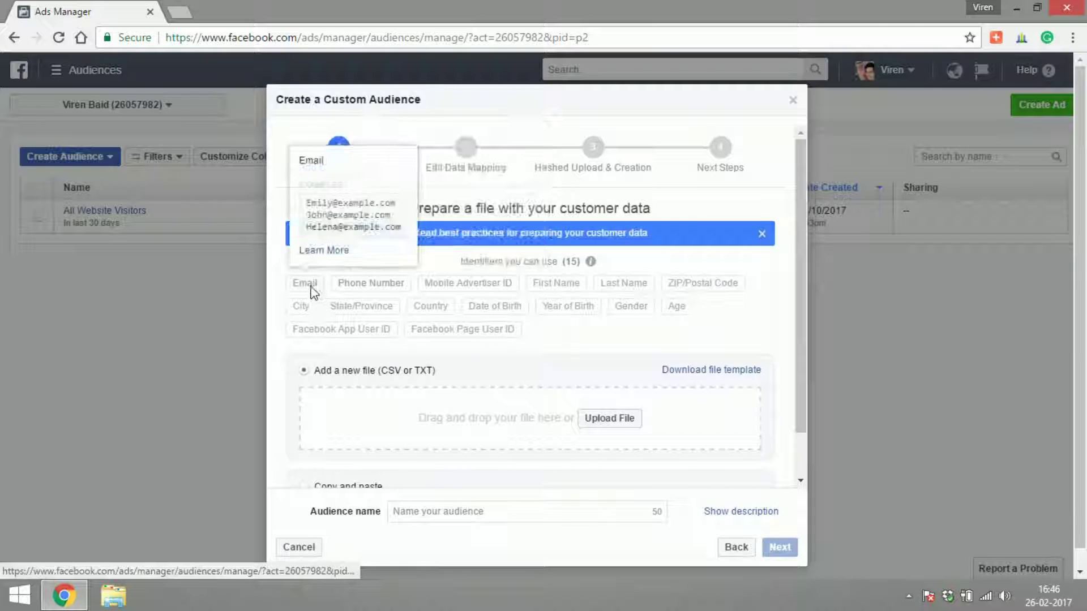
mouse_move(397, 288)
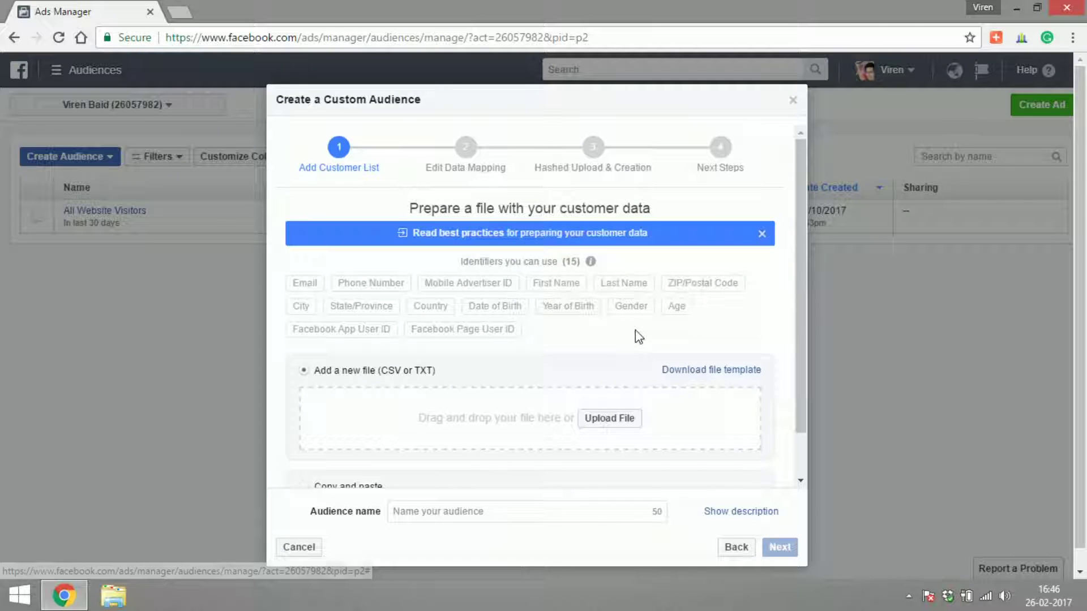
click(734, 548)
click(748, 429)
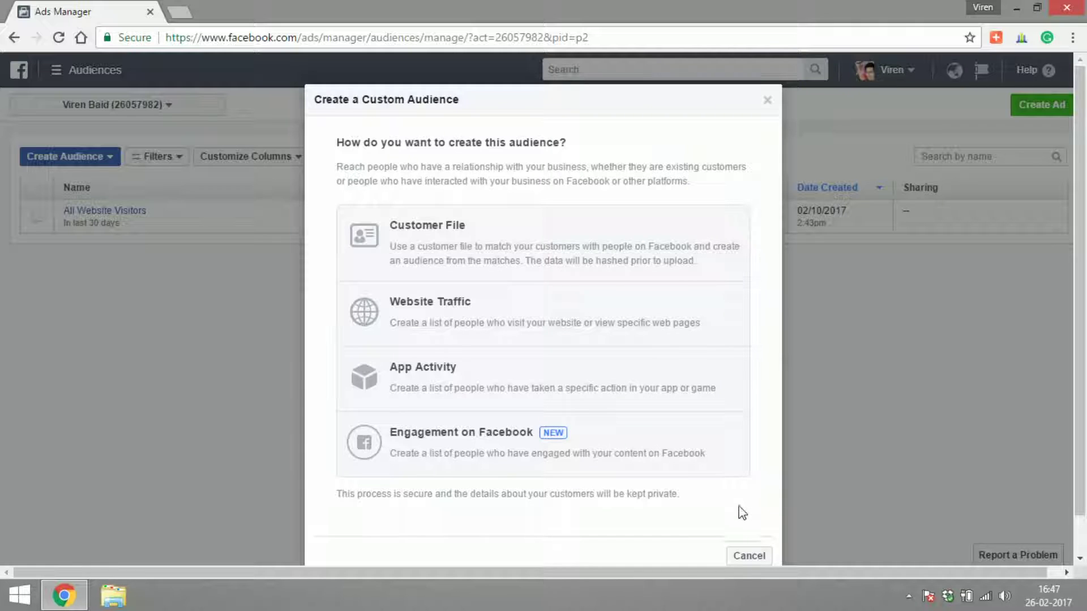
Cancel the Customer File setup and start a Website Traffic custom audience instead.
click(749, 555)
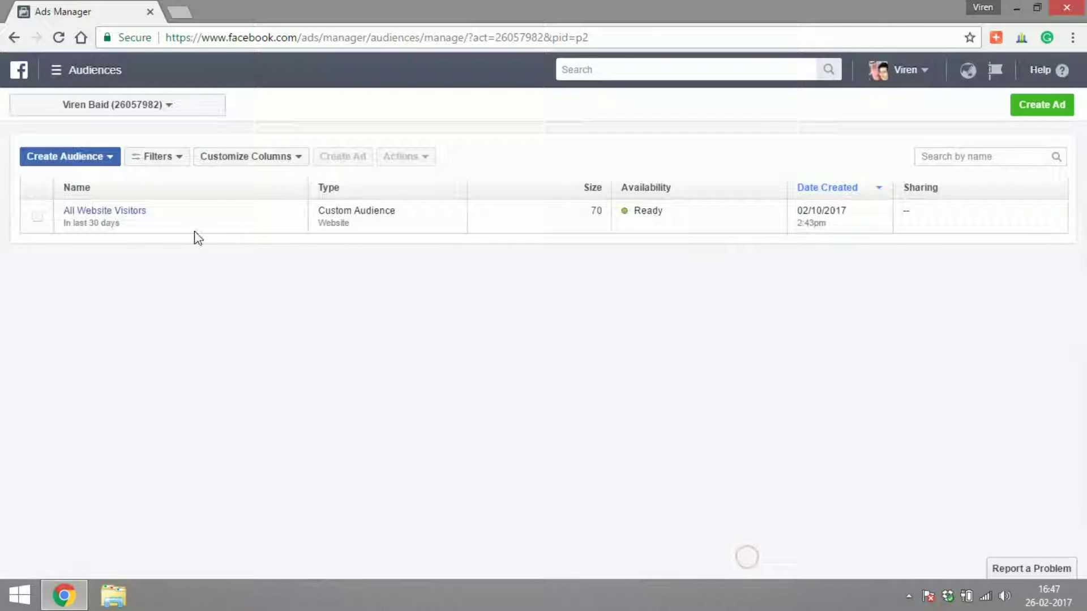
mouse_move(91, 208)
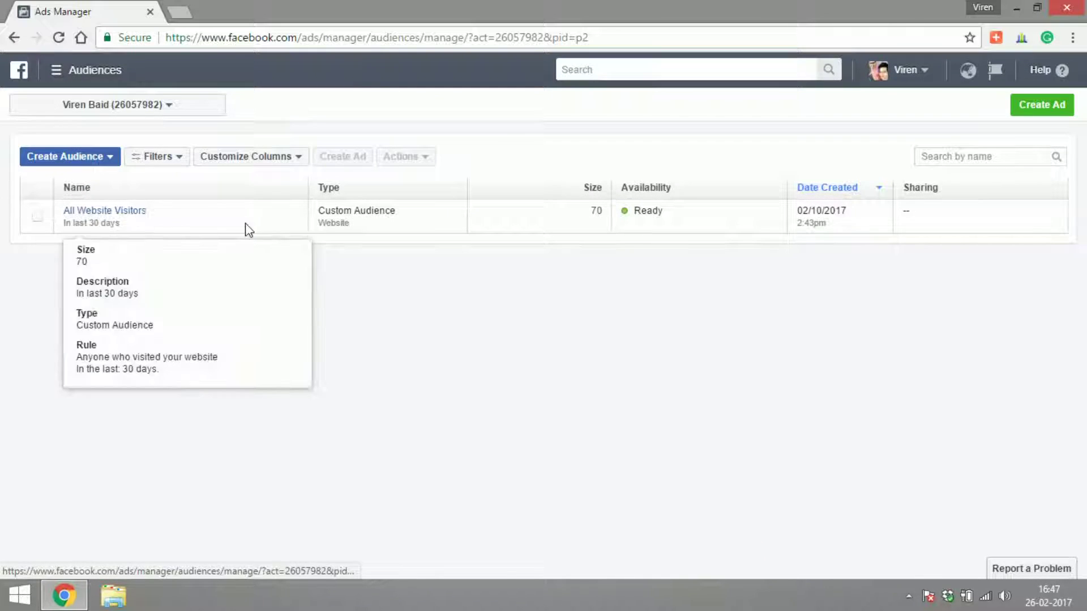
click(83, 147)
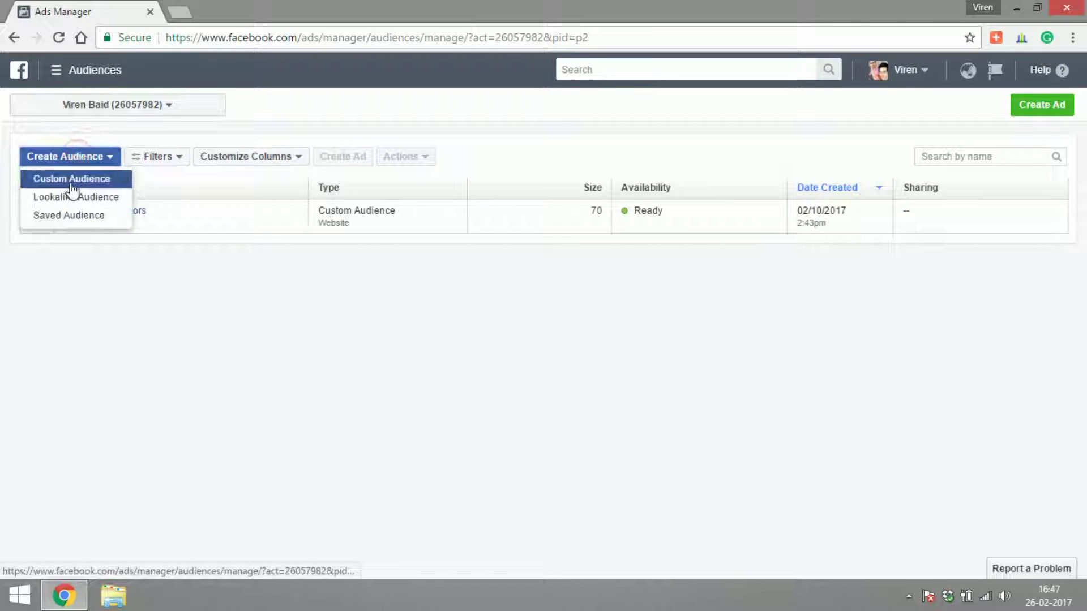
click(70, 177)
click(441, 315)
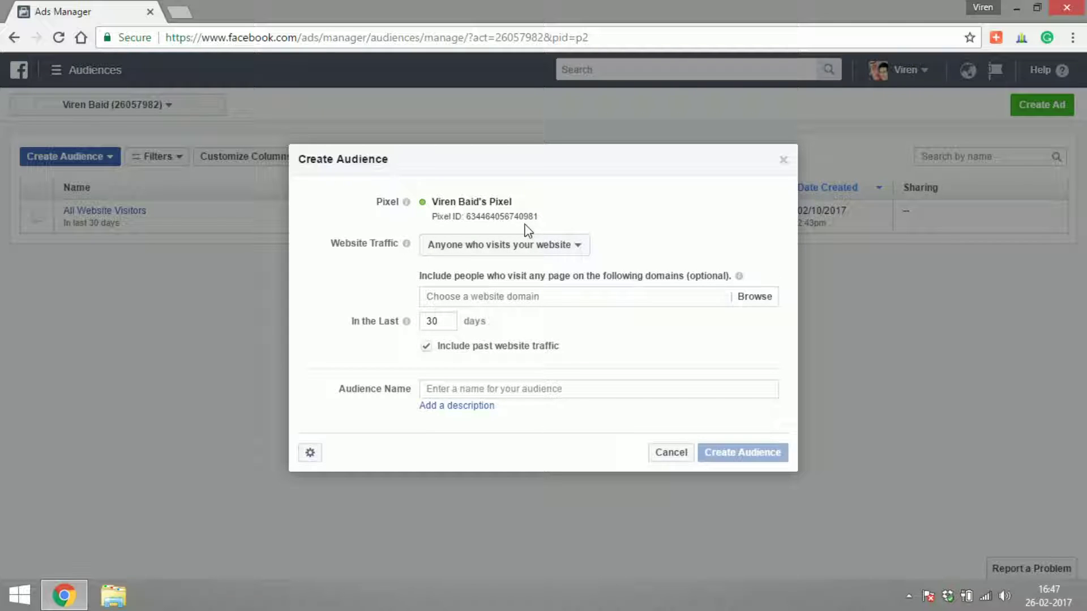
Set the traffic rule to specific pages but not others, then cancel without saving.
click(489, 255)
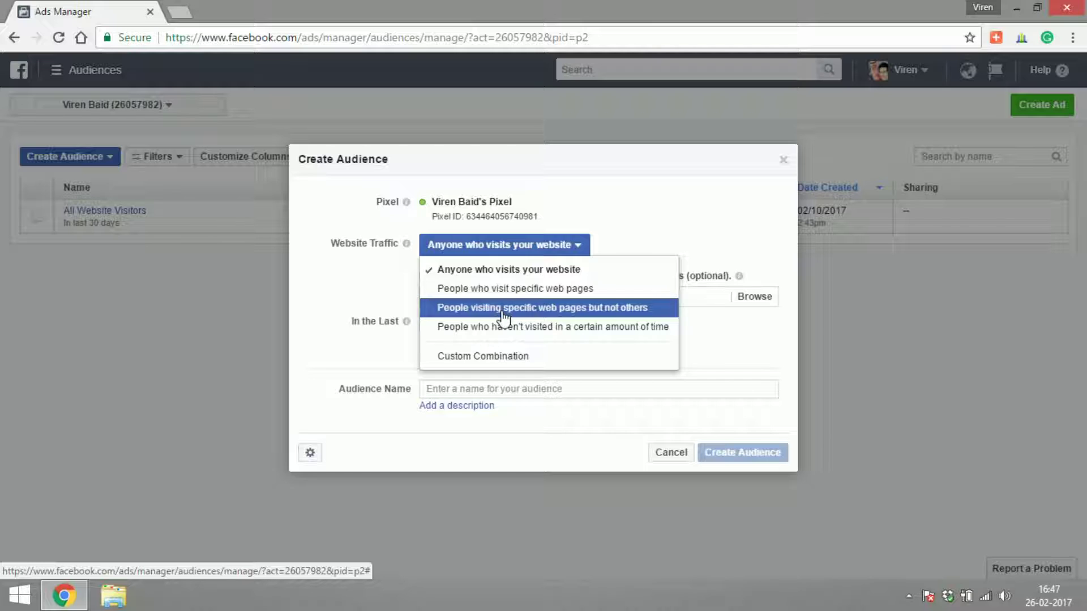
click(504, 309)
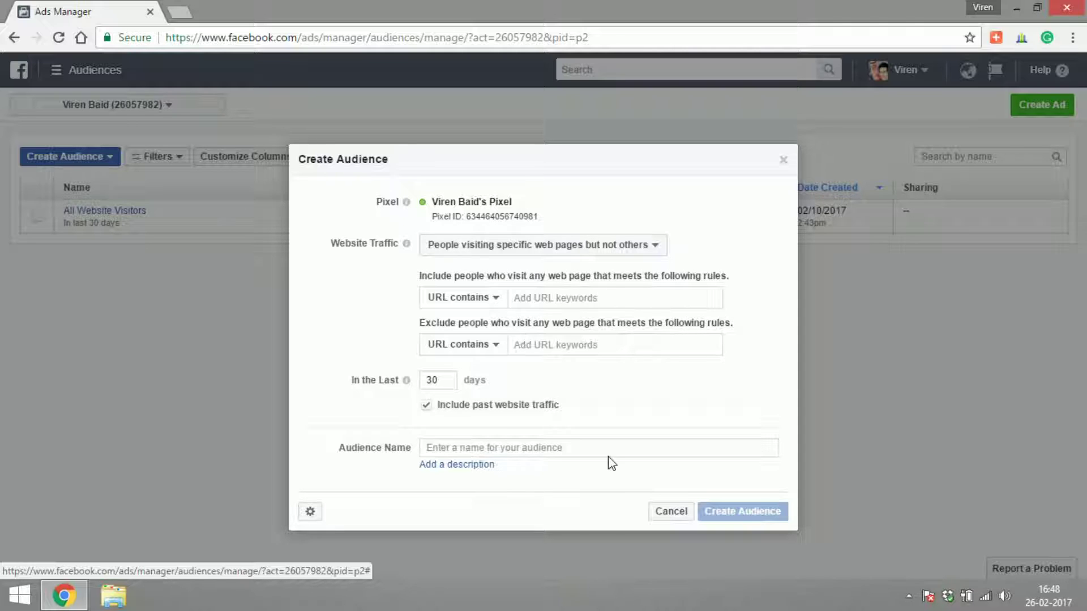
click(662, 515)
click(103, 161)
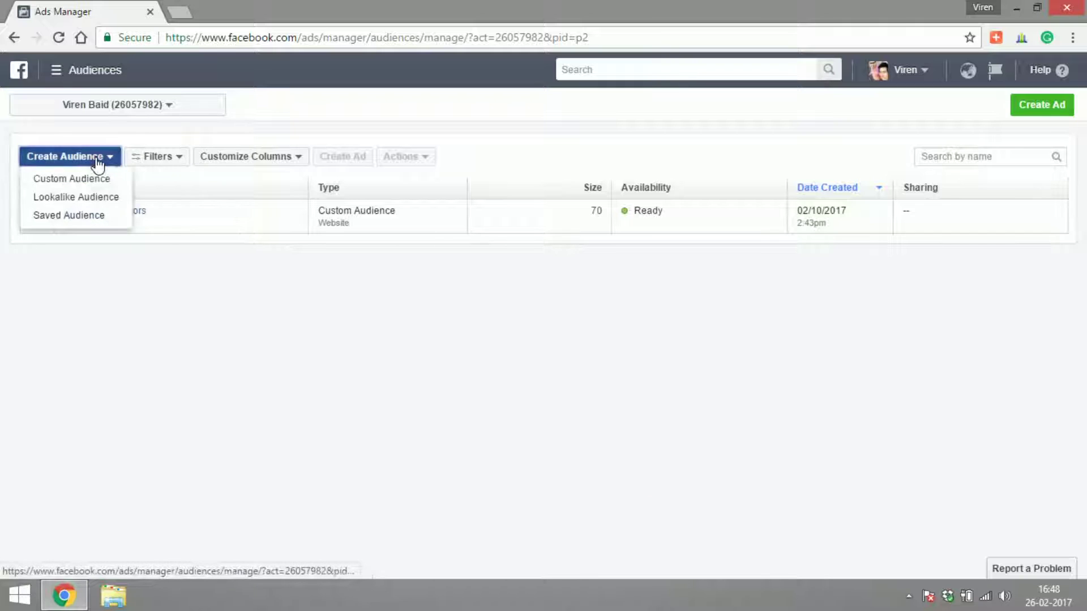
click(97, 177)
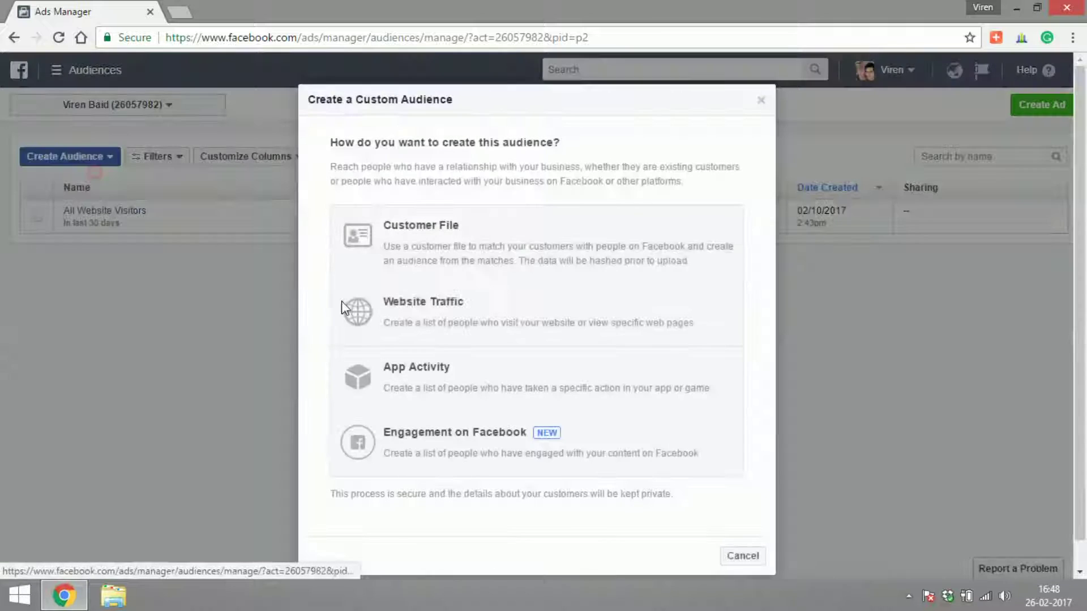
click(451, 385)
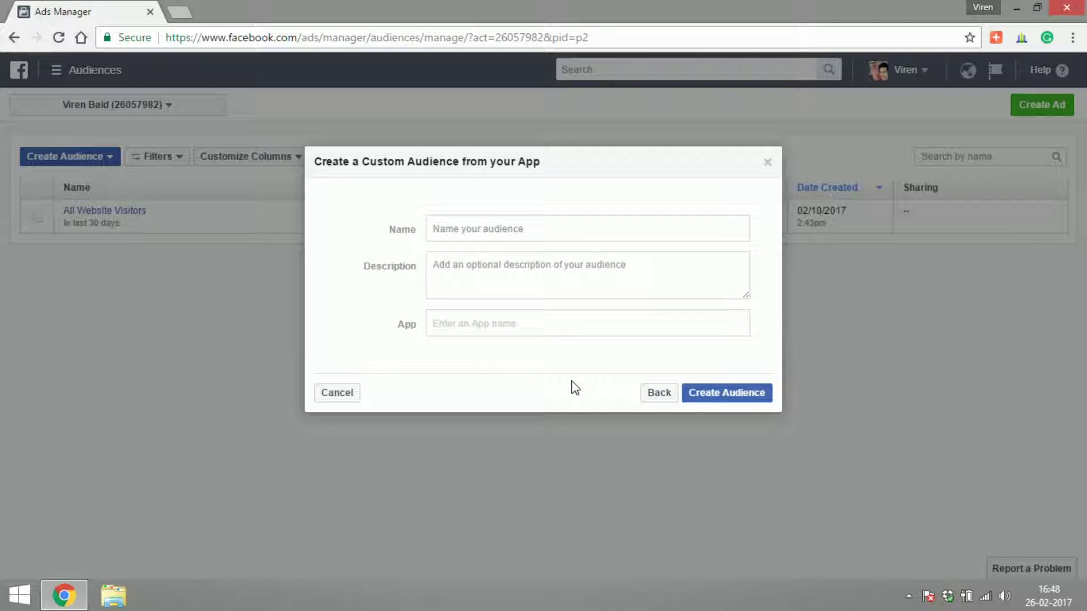
click(659, 394)
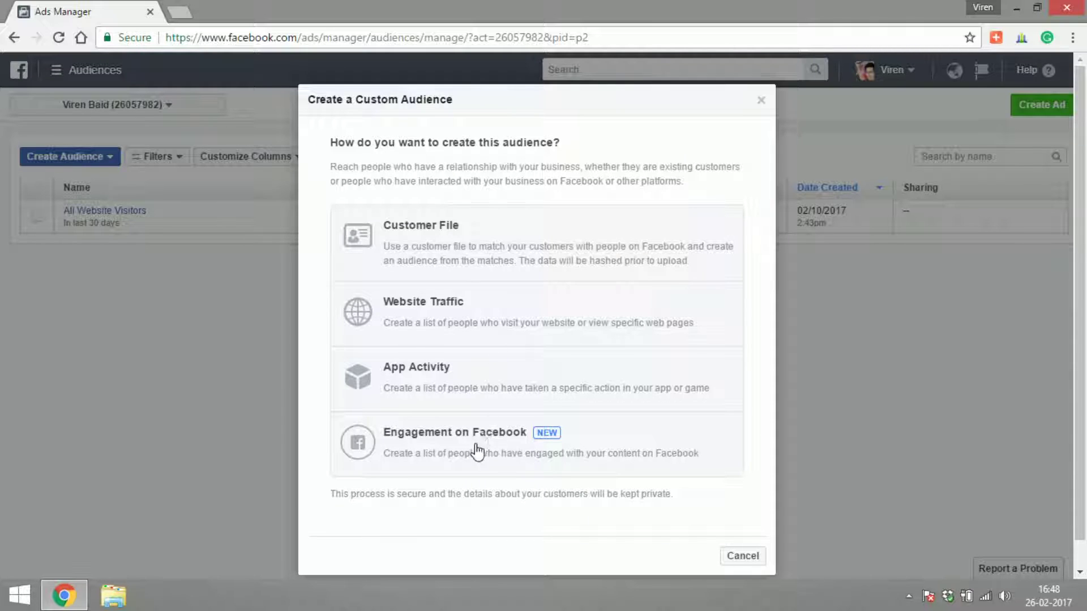
click(590, 432)
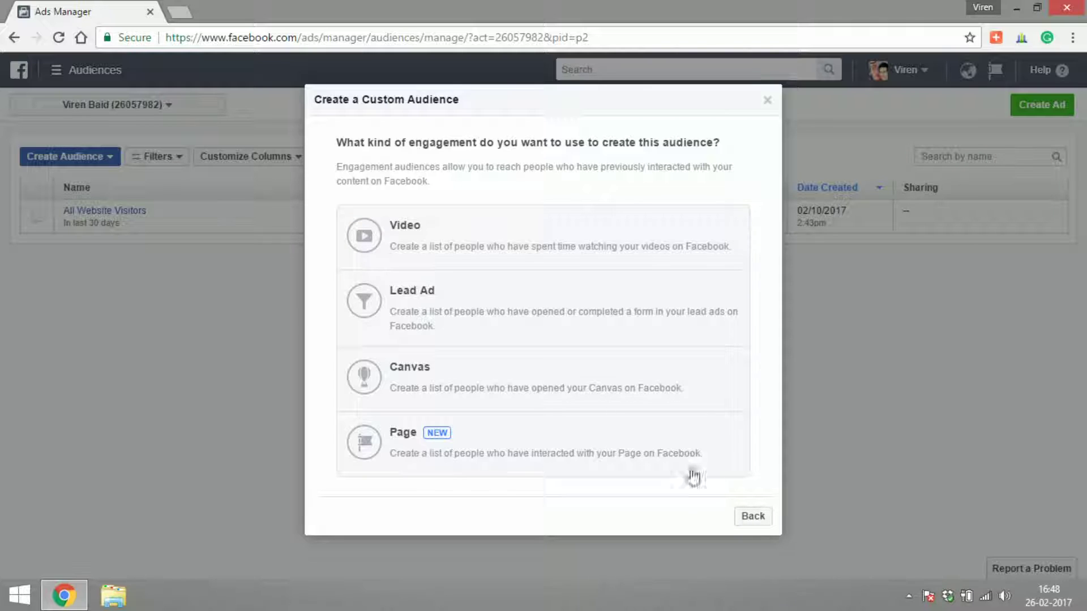
click(751, 514)
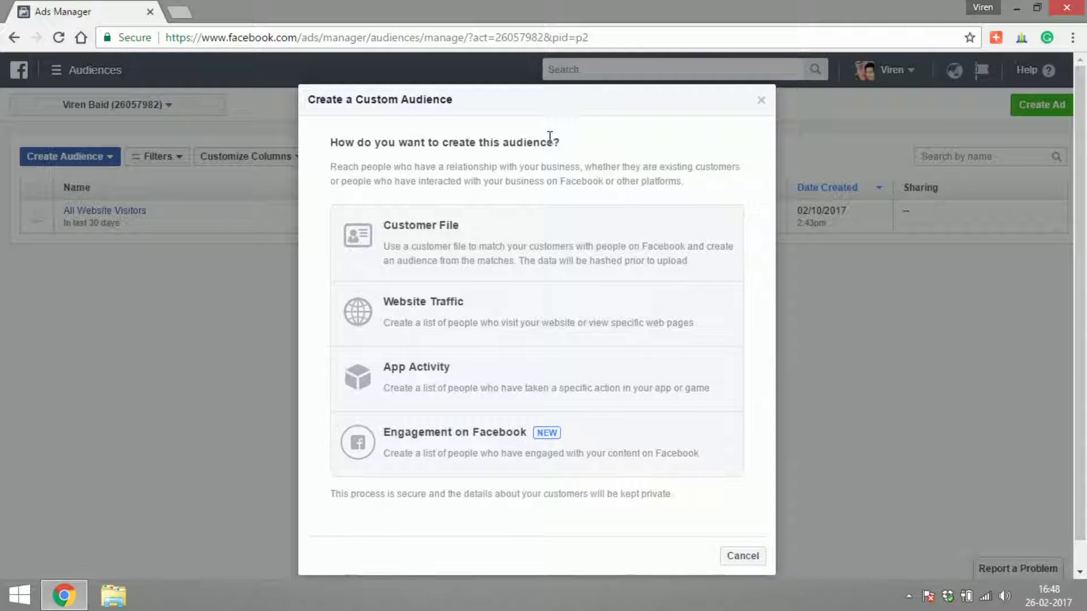
click(740, 558)
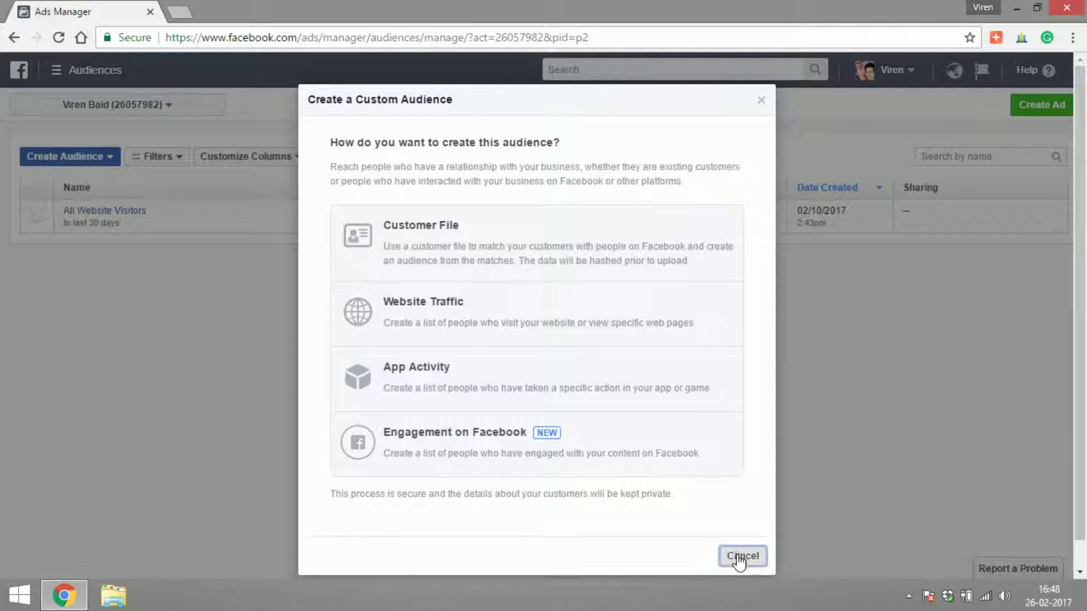
click(56, 159)
Start a lookalike audience with All Website Visitors as the source.
click(51, 196)
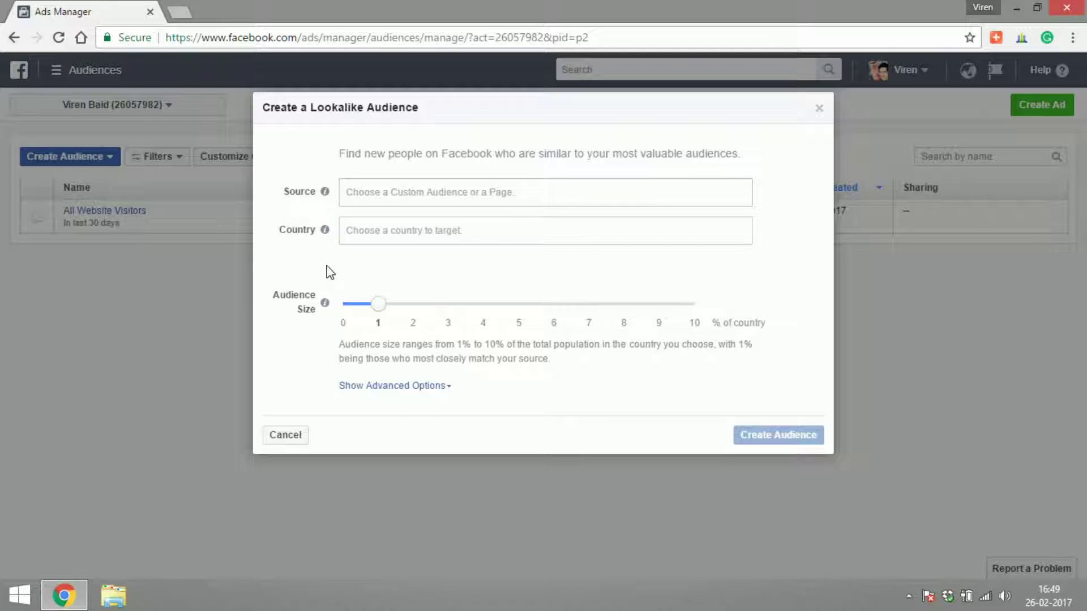
click(384, 194)
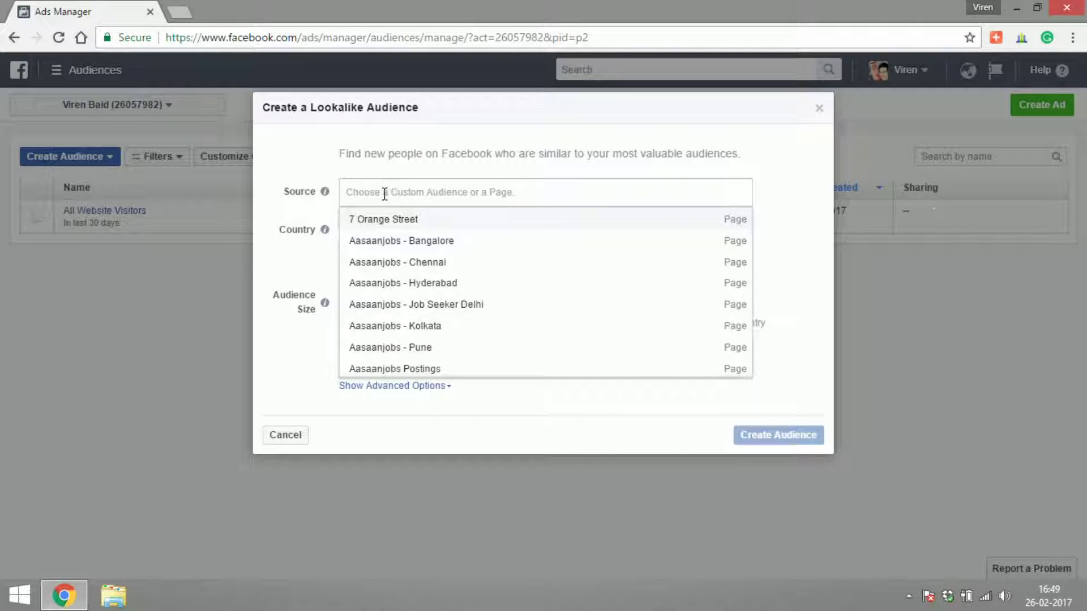
text(all)
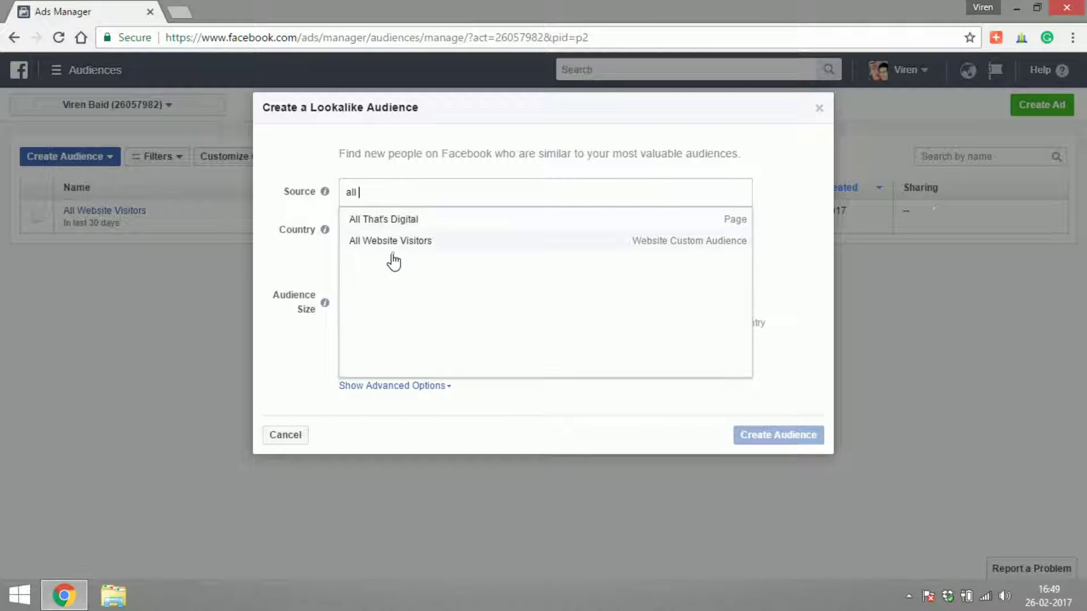
click(393, 245)
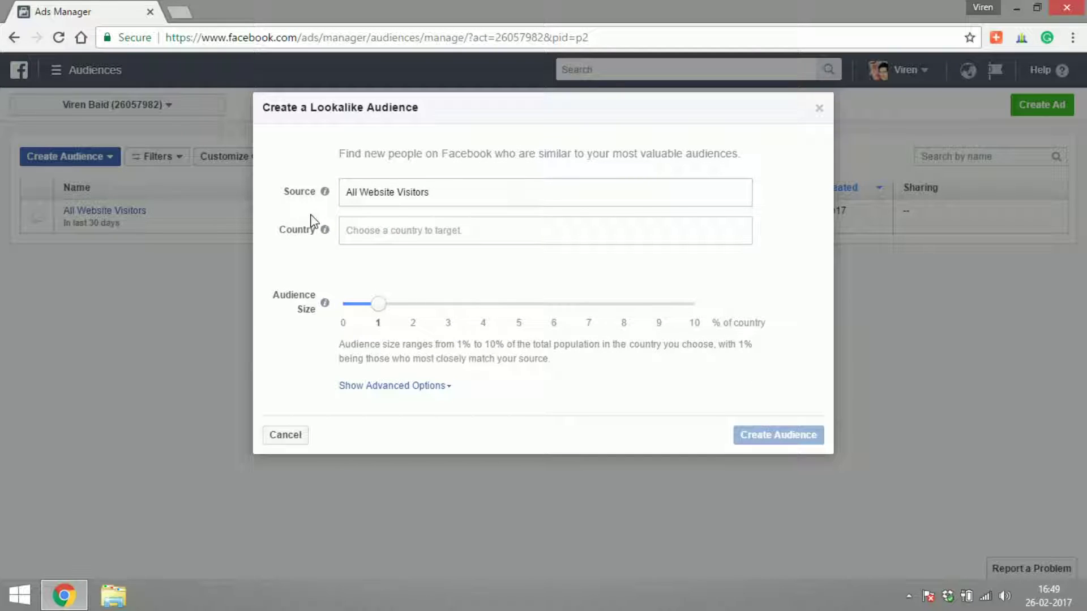
Set the lookalike country to India (IN) and its size to 10%.
click(351, 226)
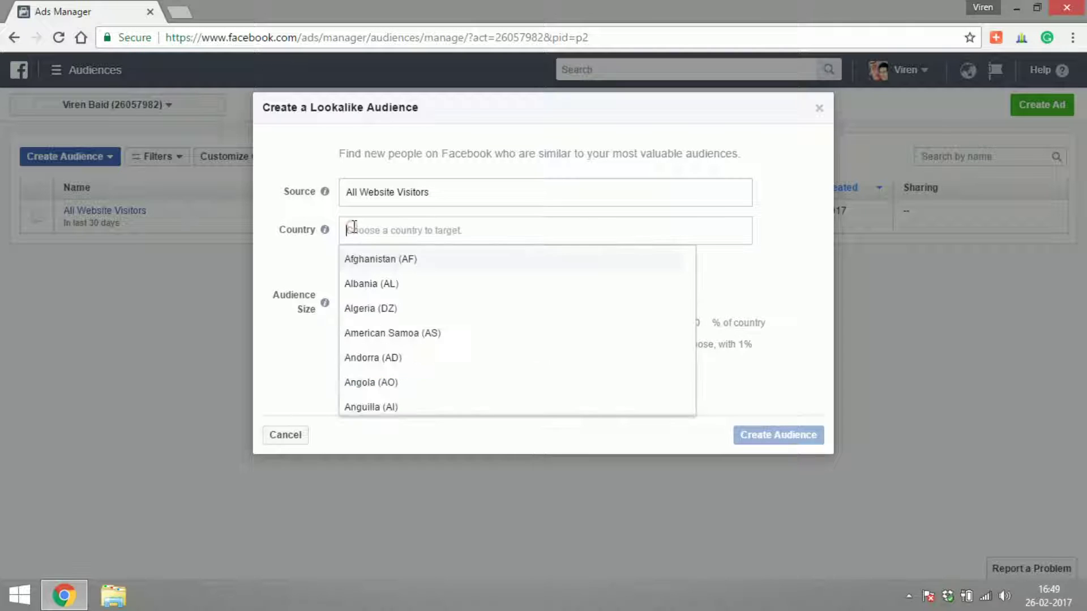
text(india)
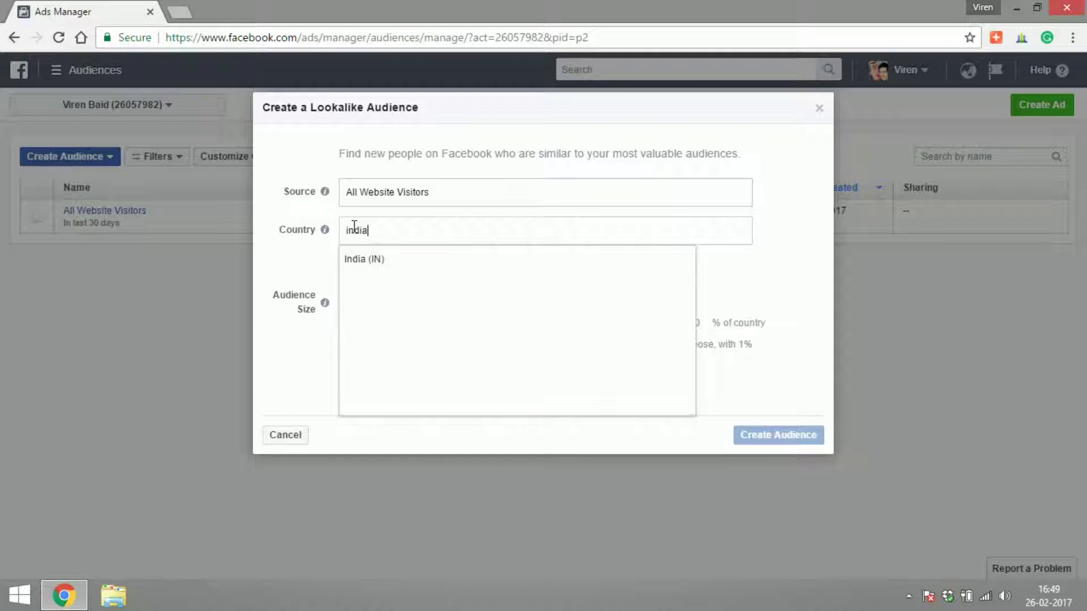
click(360, 262)
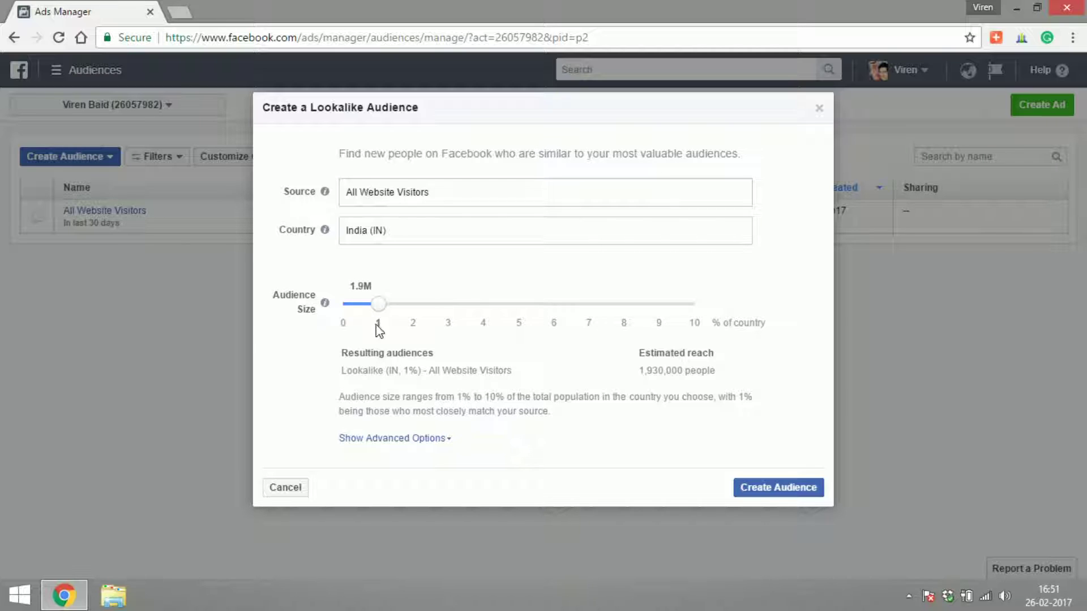
drag(376, 312, 769, 262)
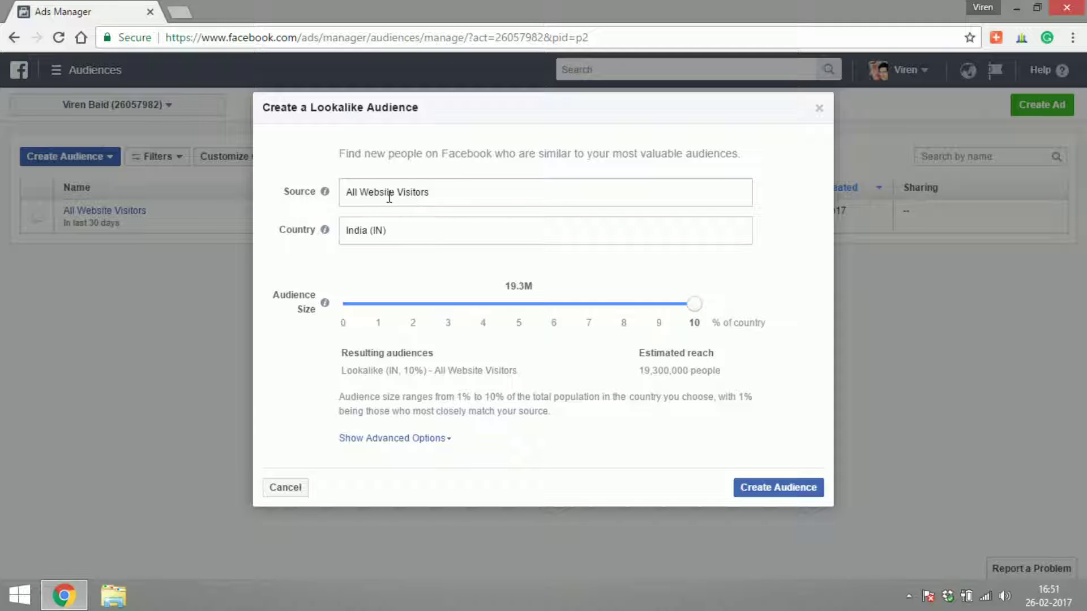
Set Number of Audiences to 5 in advanced options, then cancel the lookalike.
click(371, 441)
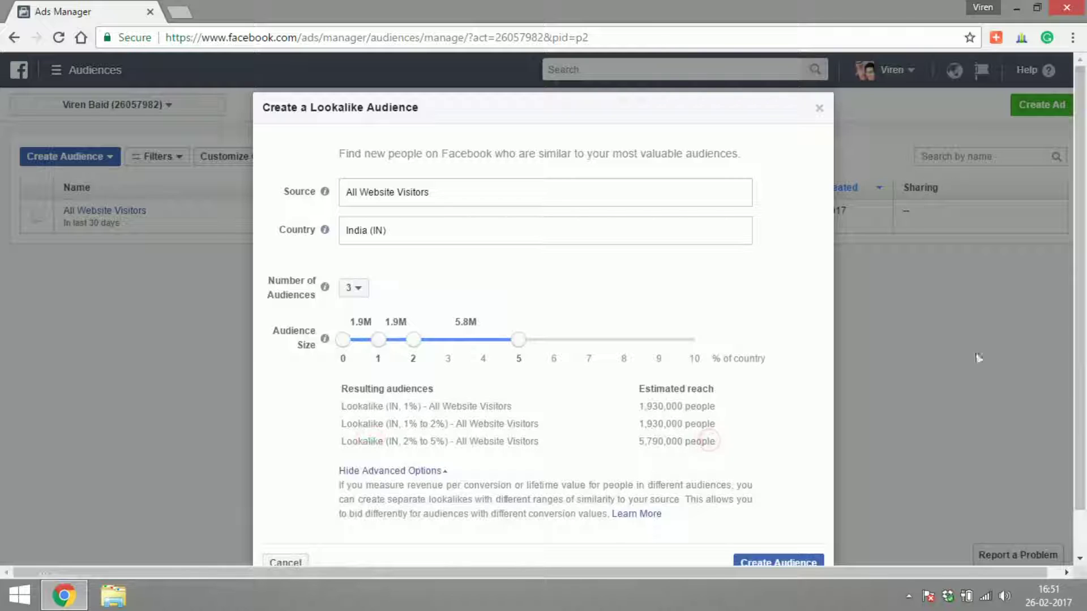
scroll(1083, 357, down, 1)
scroll(1084, 356, down, 1)
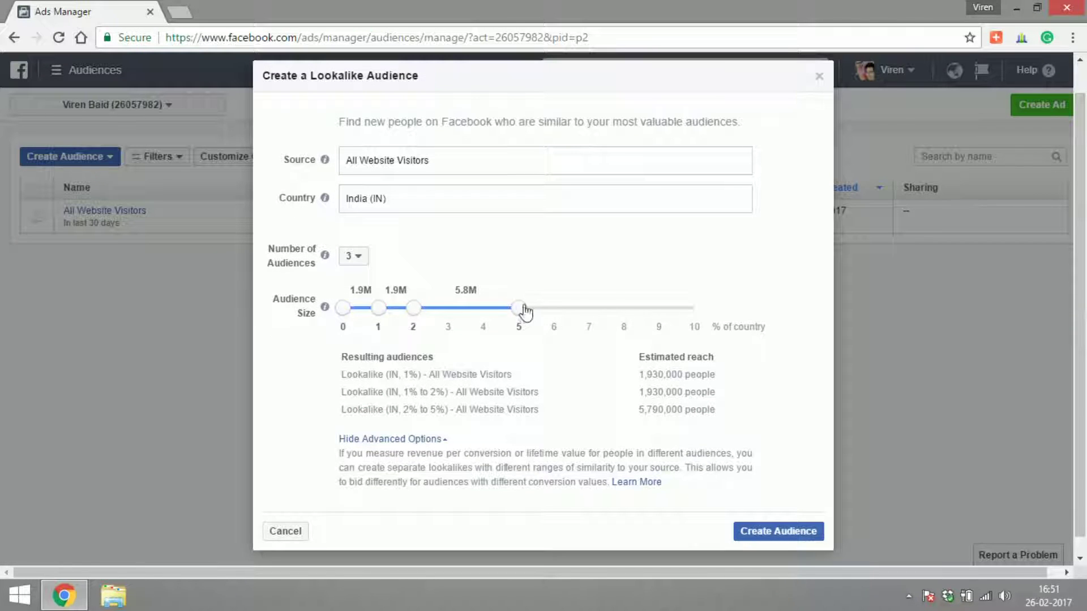
click(364, 262)
click(361, 357)
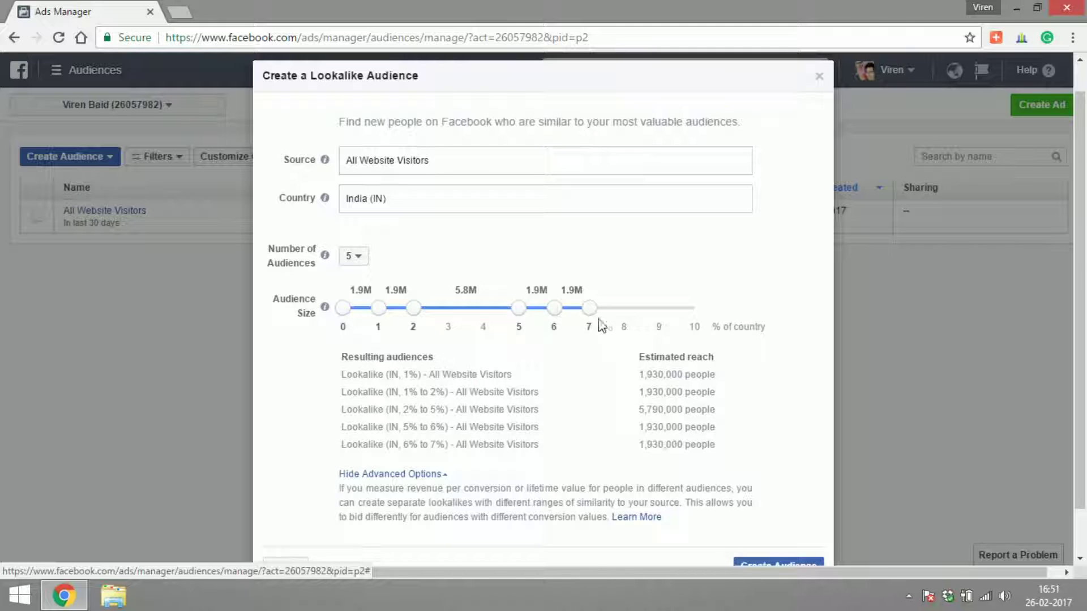
scroll(612, 413, down, 2)
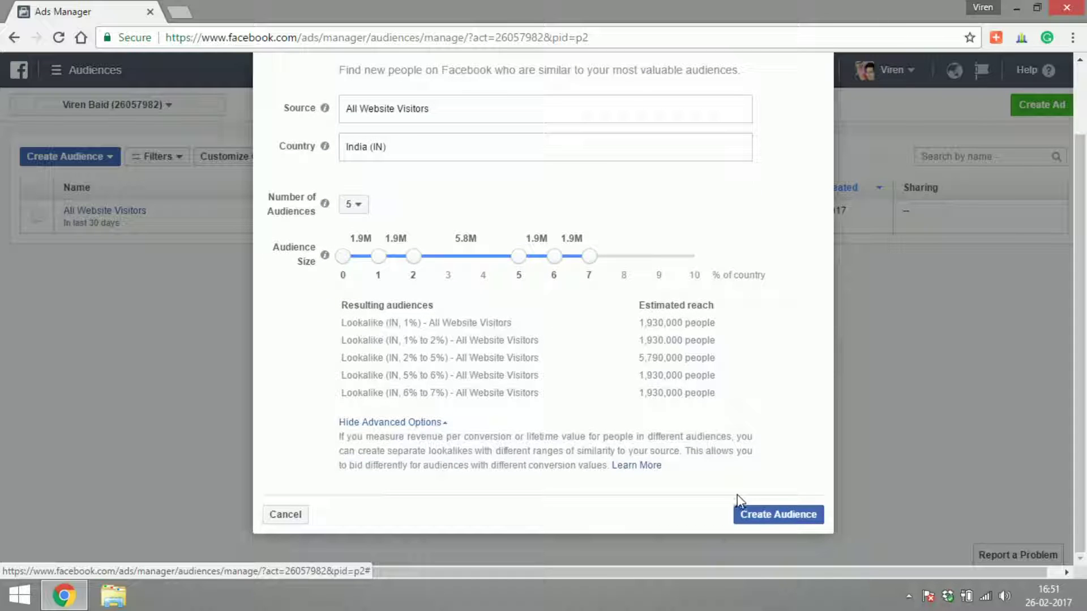
click(288, 514)
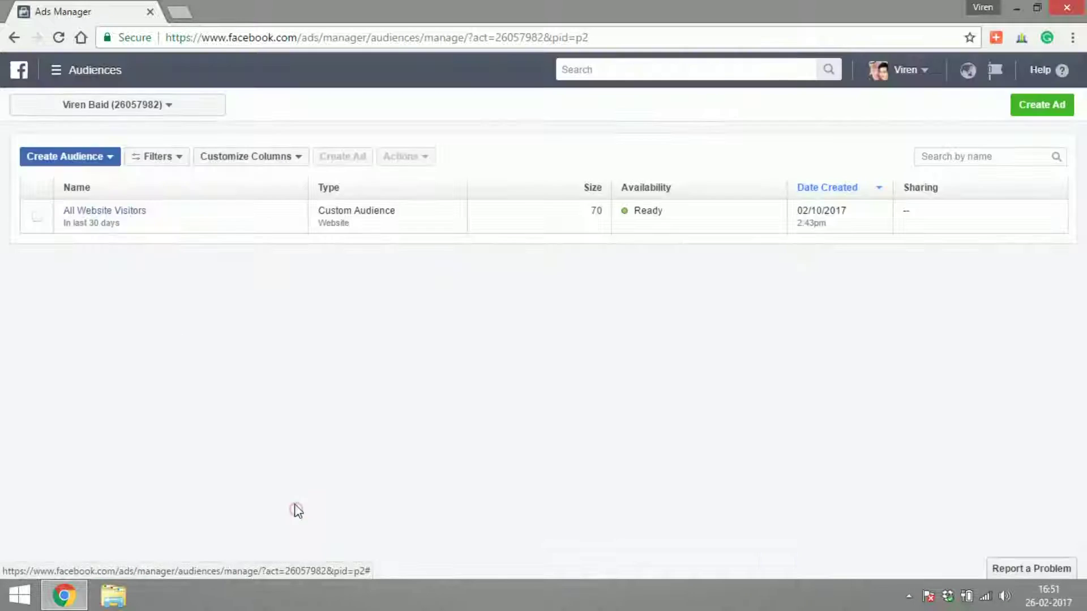
click(81, 162)
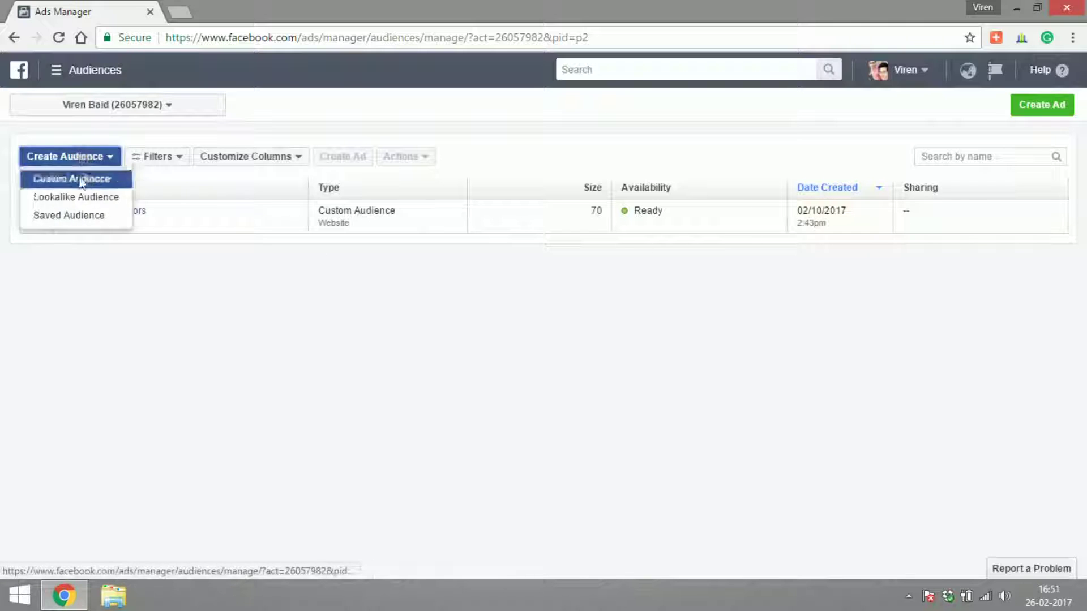
click(67, 214)
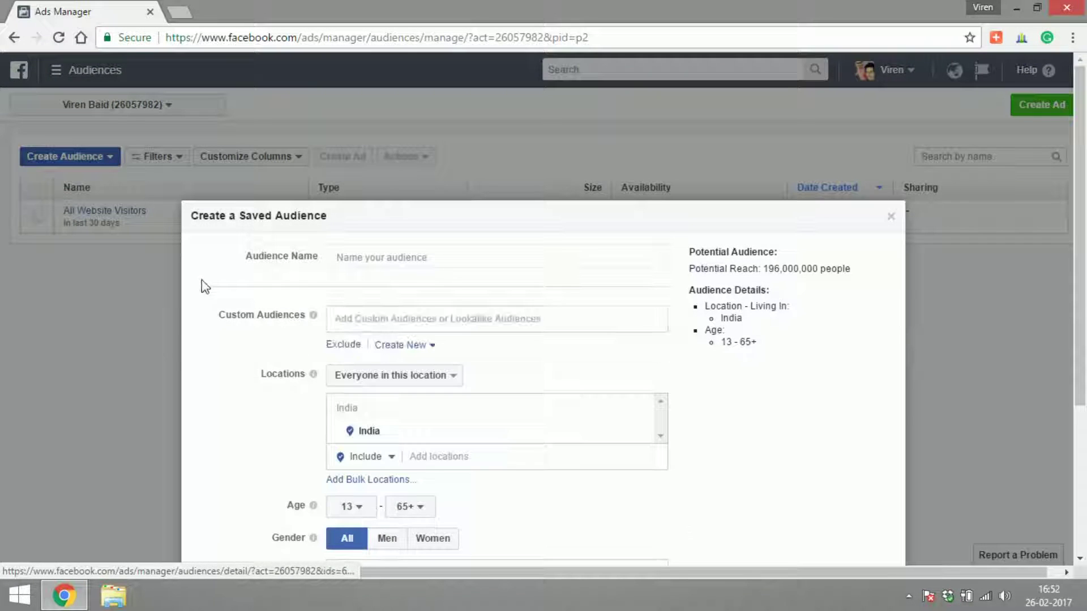
scroll(286, 380, down, 3)
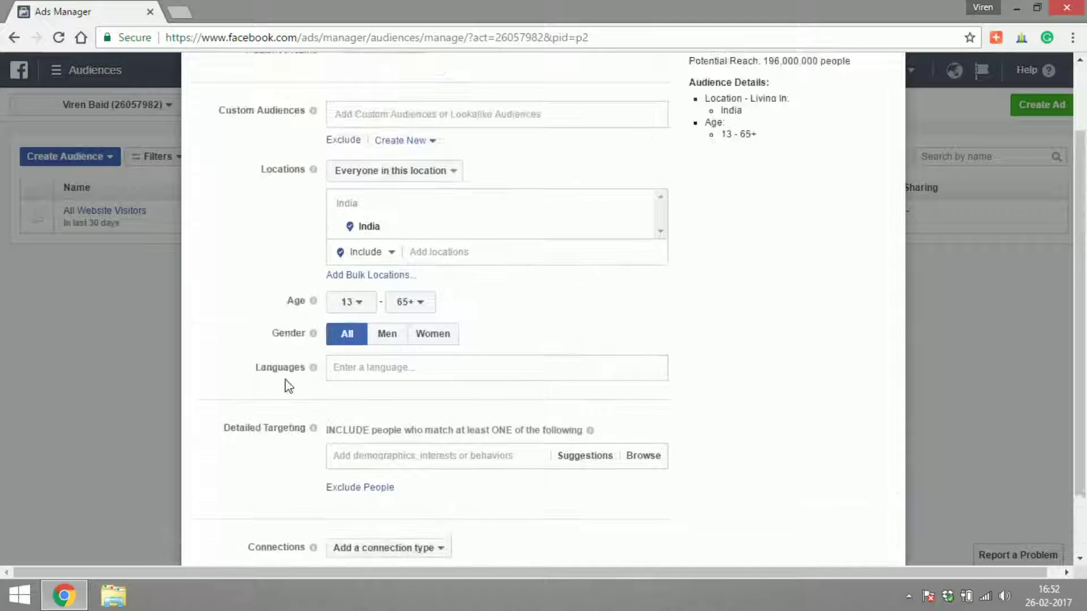
scroll(703, 490, down, 2)
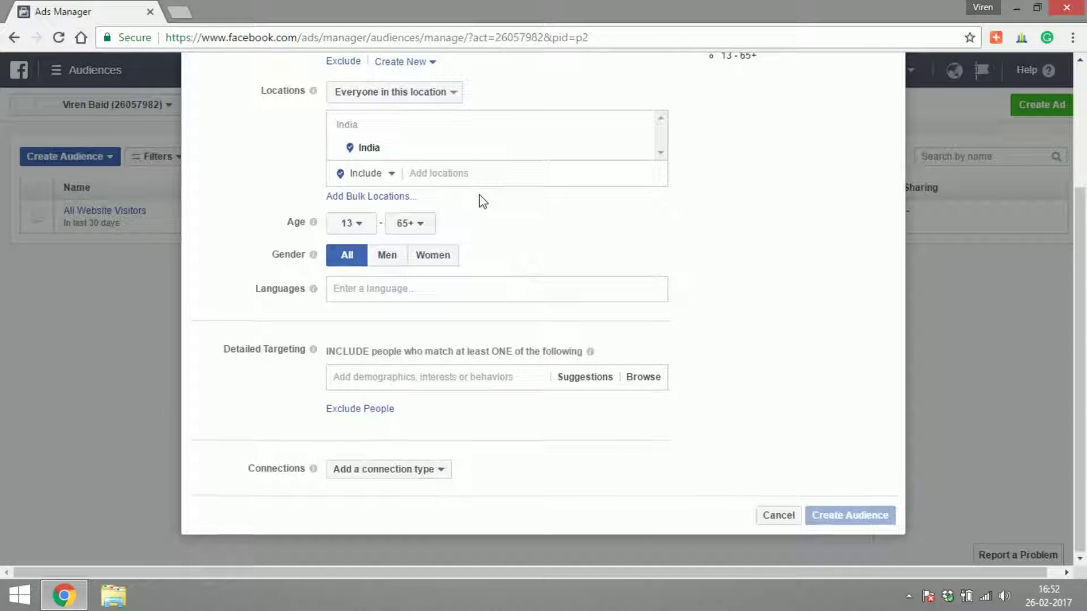
scroll(481, 195, up, 4)
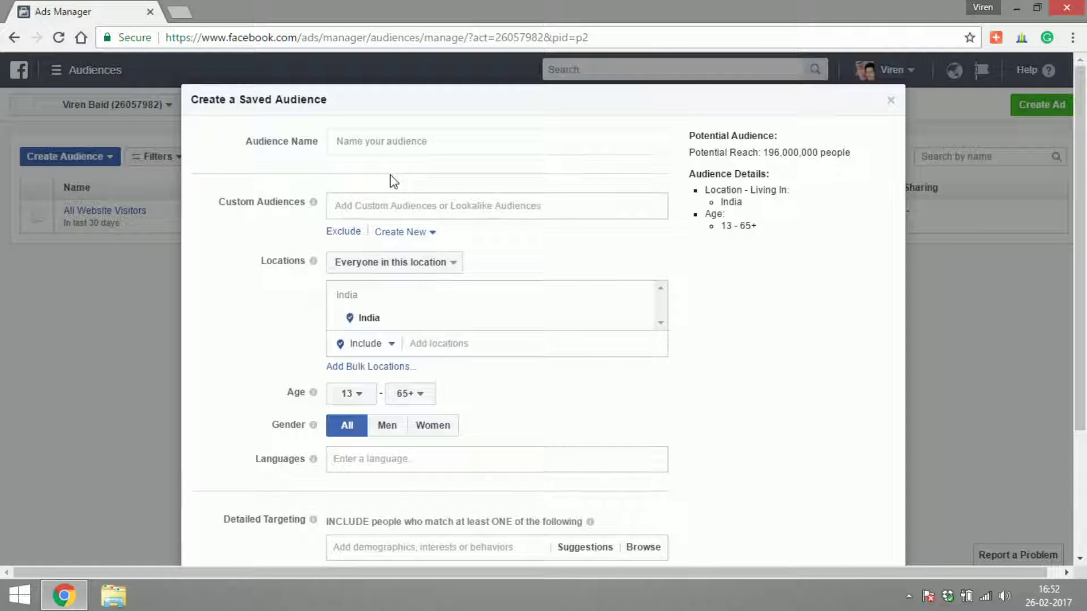
scroll(390, 181, down, 5)
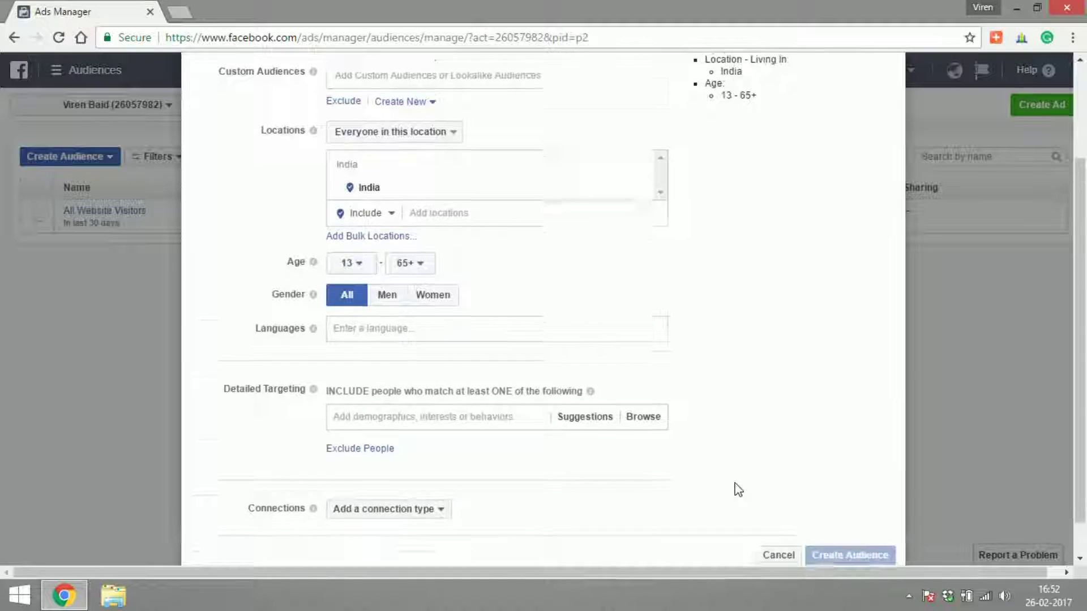
click(781, 516)
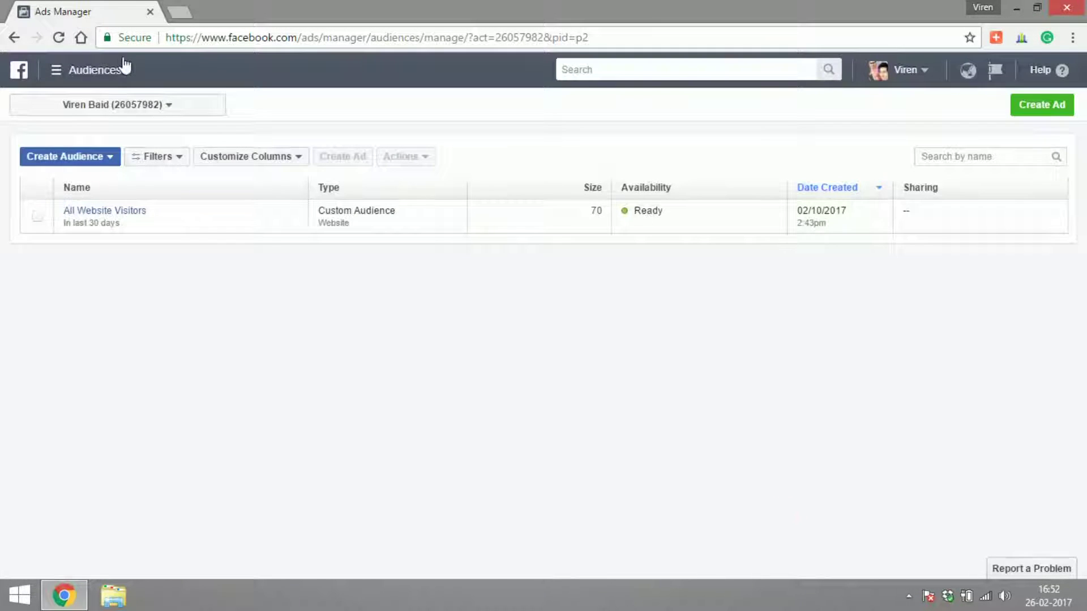
click(1037, 106)
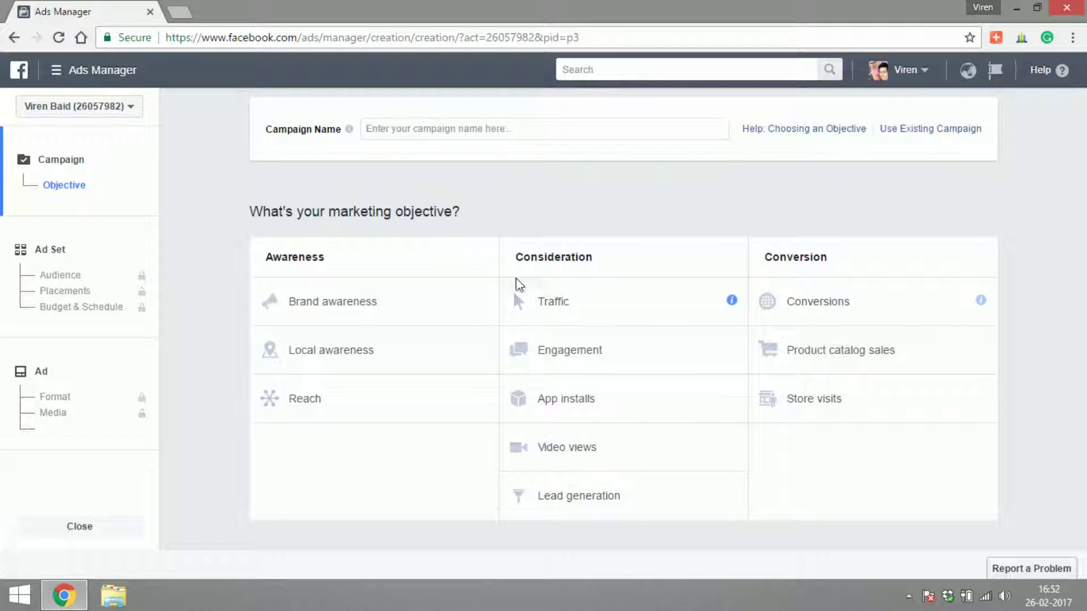
Choose the Engagement objective with Page likes and continue to the ad set.
click(587, 373)
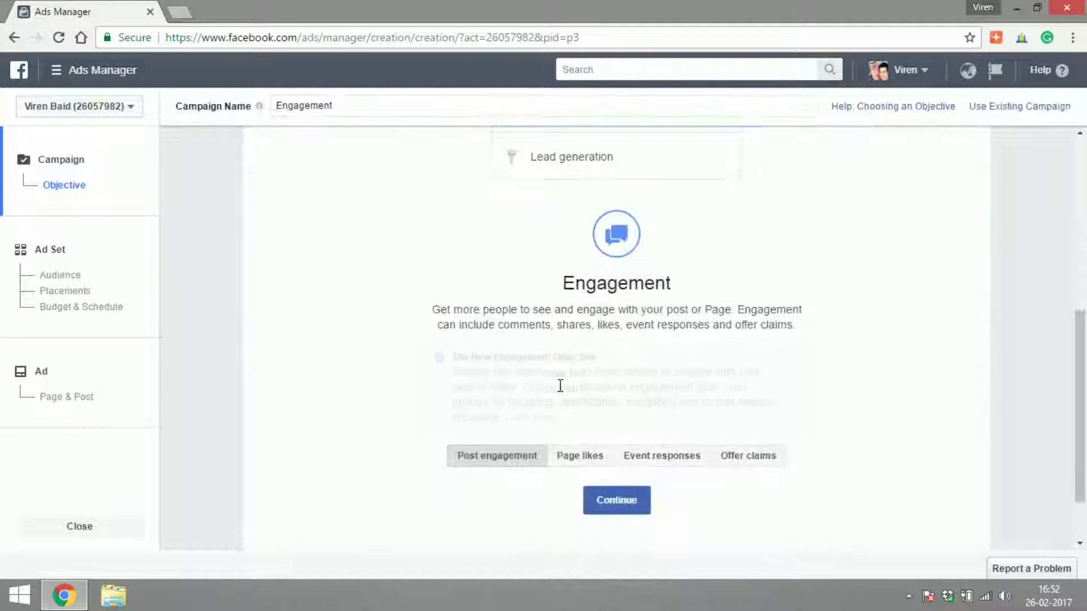
click(579, 455)
click(600, 500)
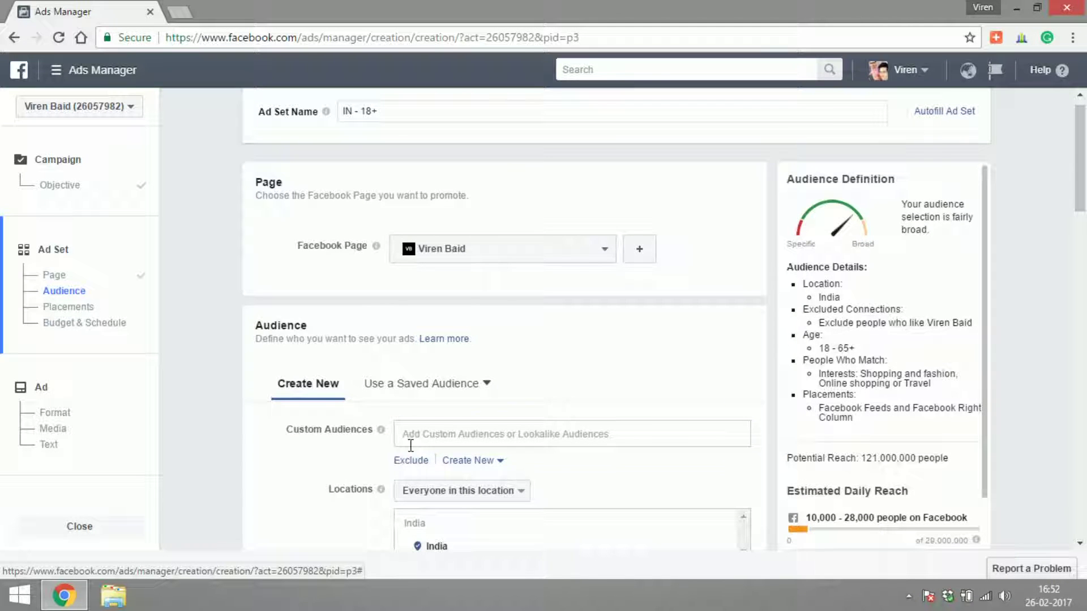
Add All Website Visitors as the custom audience for ad set IN - 18+.
click(411, 444)
text(all)
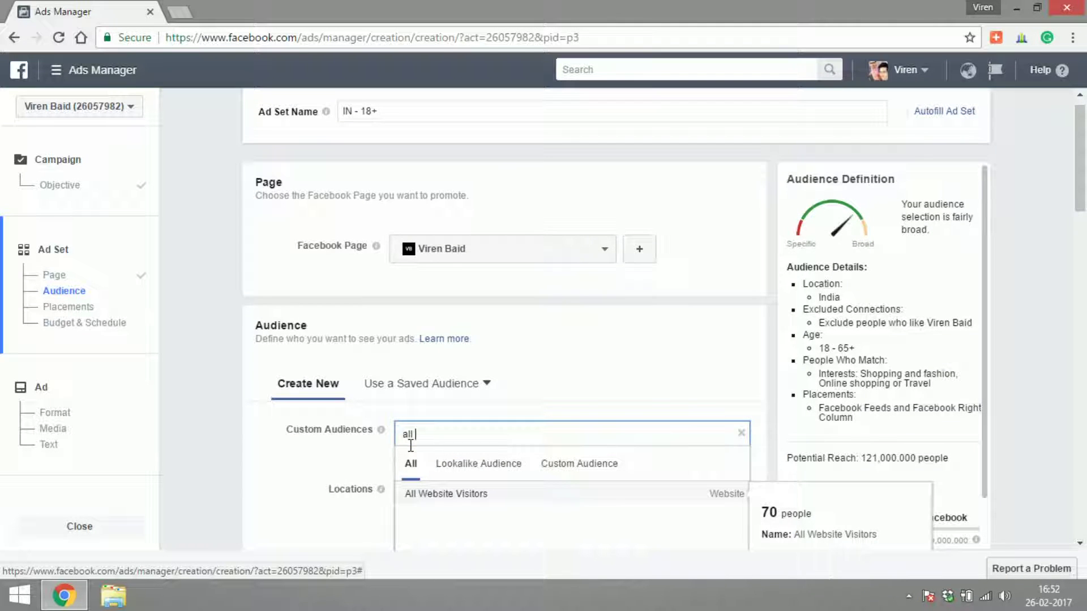
click(425, 495)
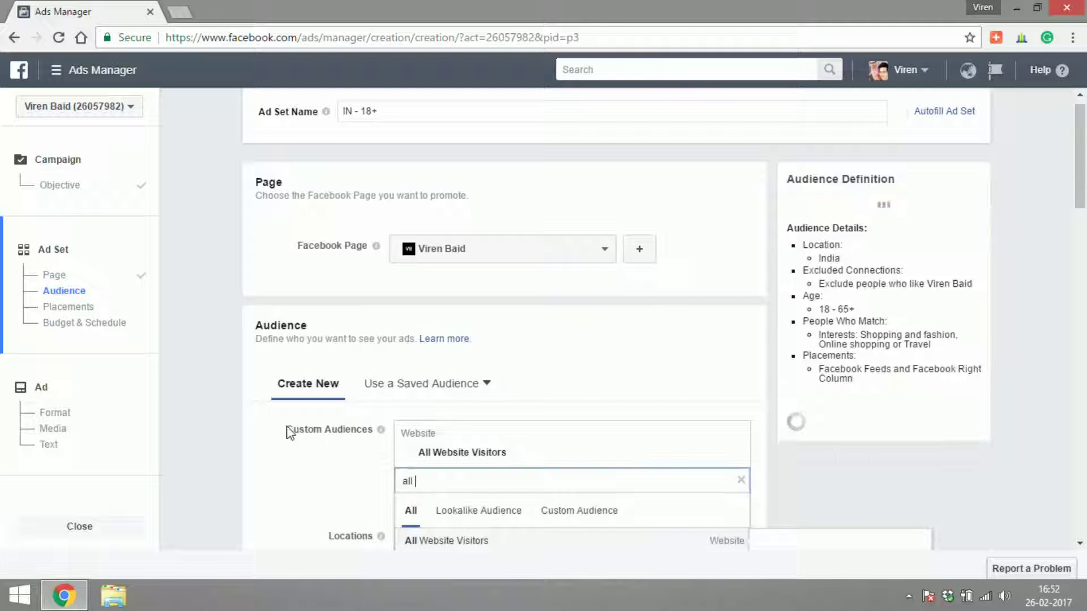
click(304, 481)
scroll(304, 481, down, 2)
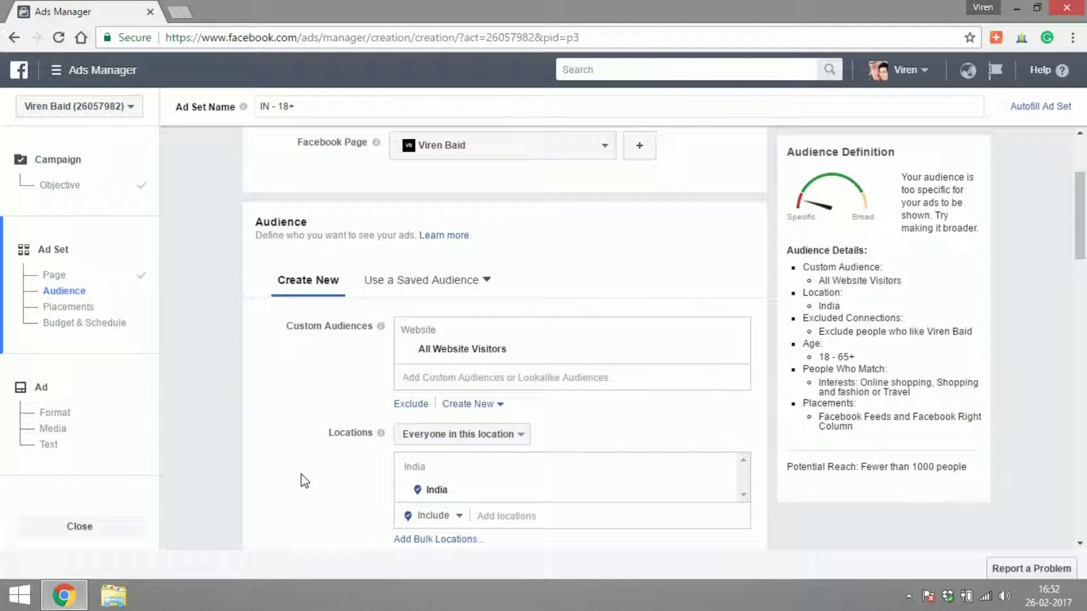
scroll(306, 480, down, 2)
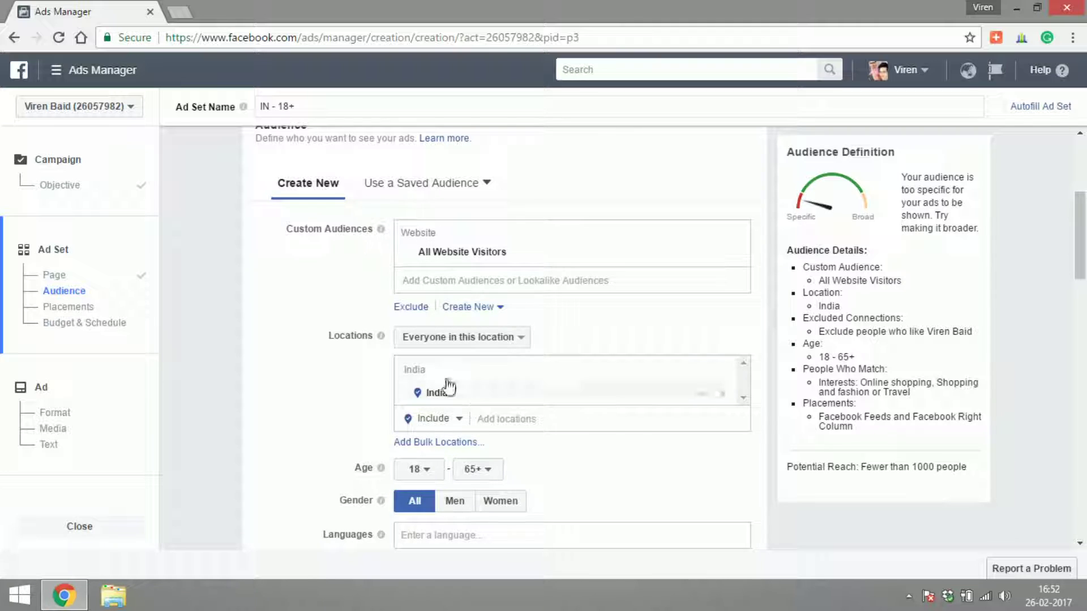
click(473, 474)
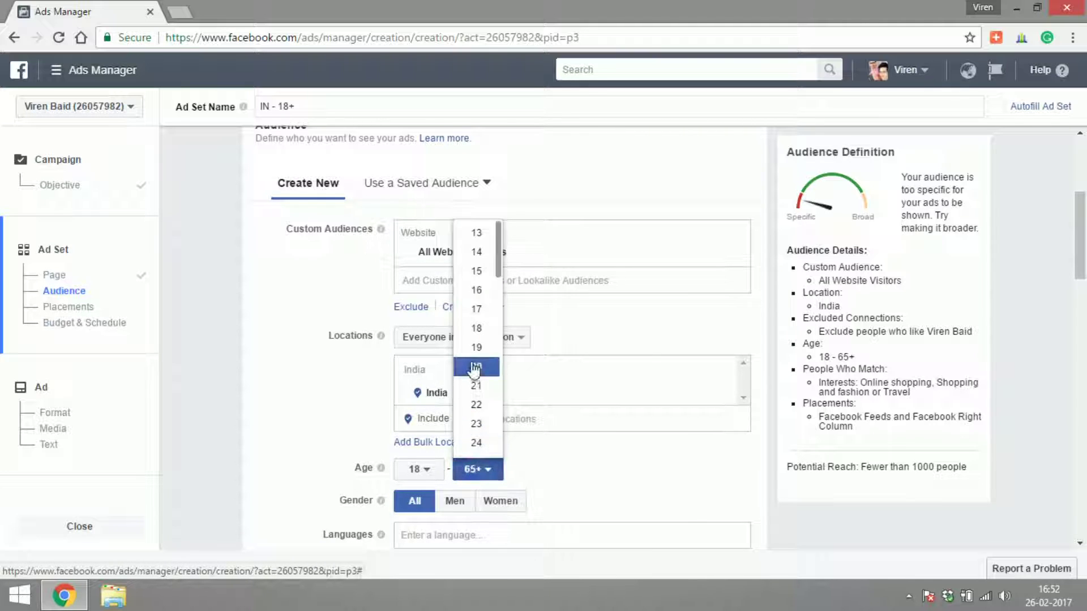
Set the maximum age to 22 so the ad set becomes IN - 18-22.
click(476, 409)
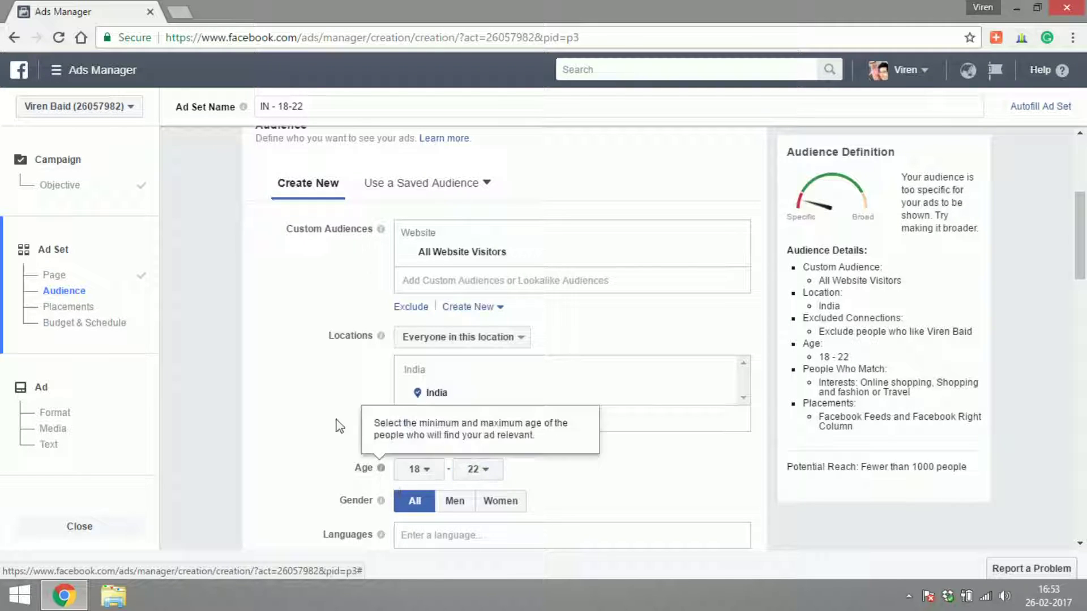
click(321, 411)
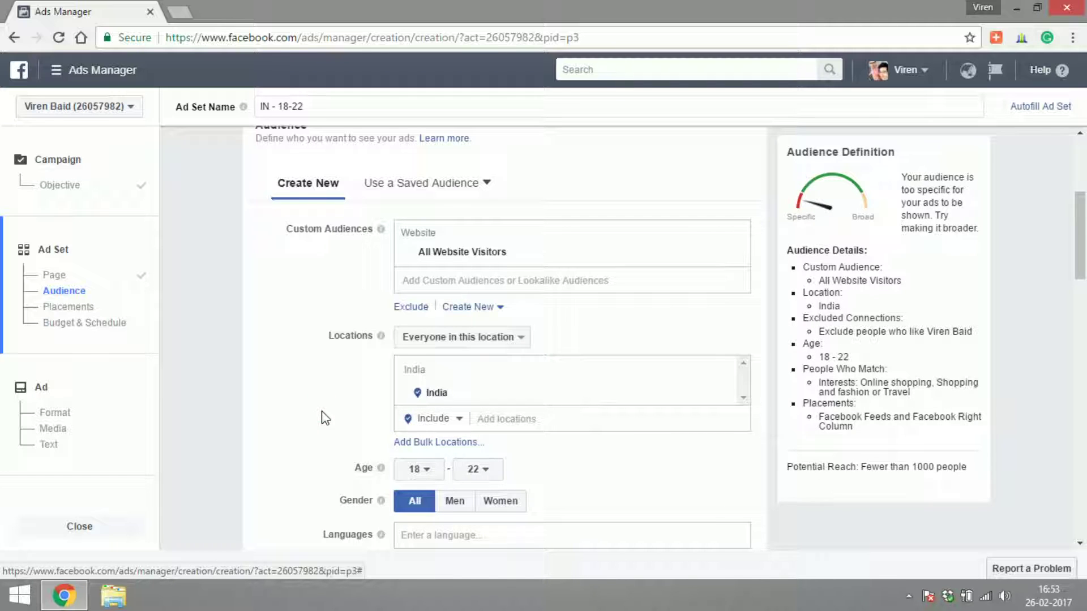
right_click(1084, 293)
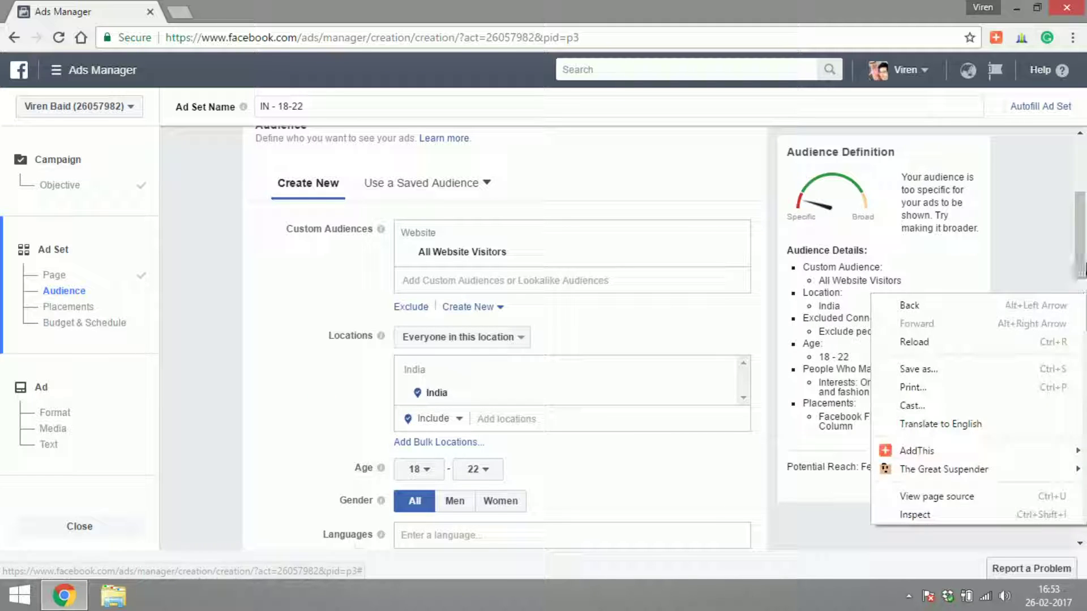
click(1085, 249)
drag(1085, 250, 1084, 171)
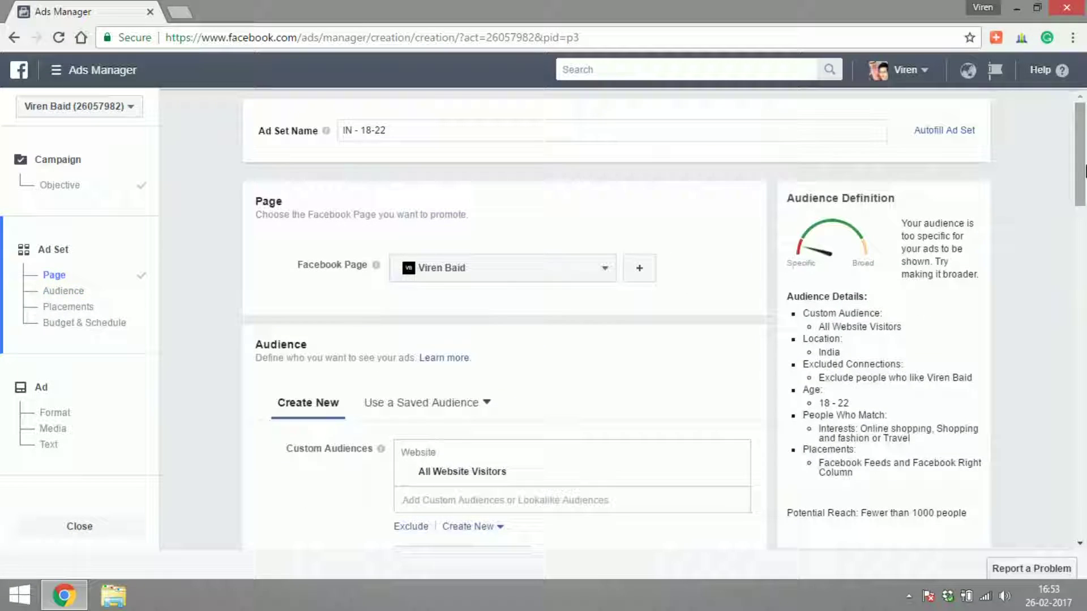
click(483, 401)
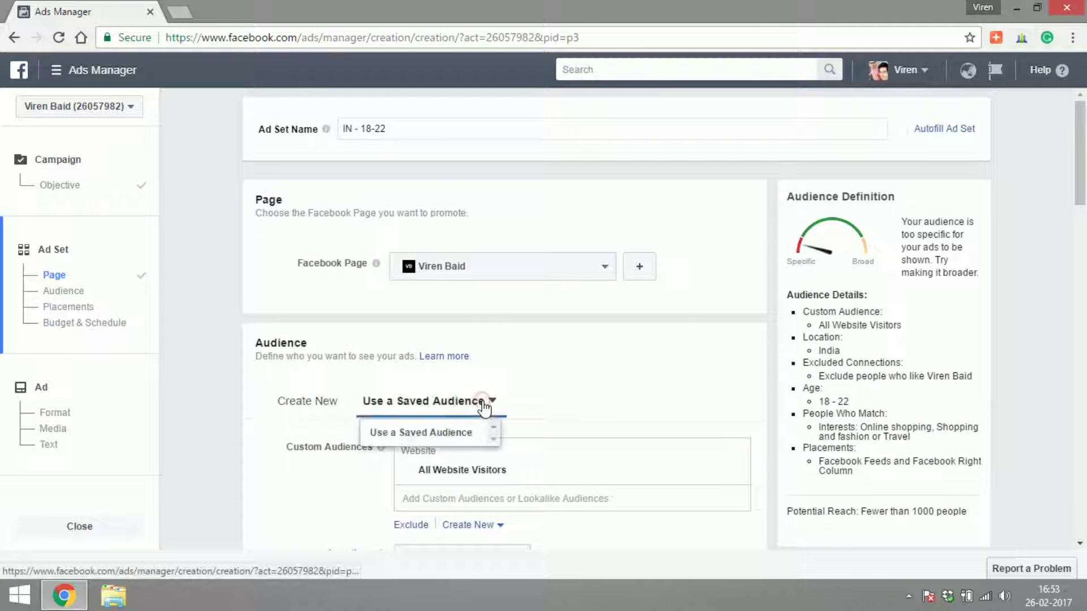
click(562, 392)
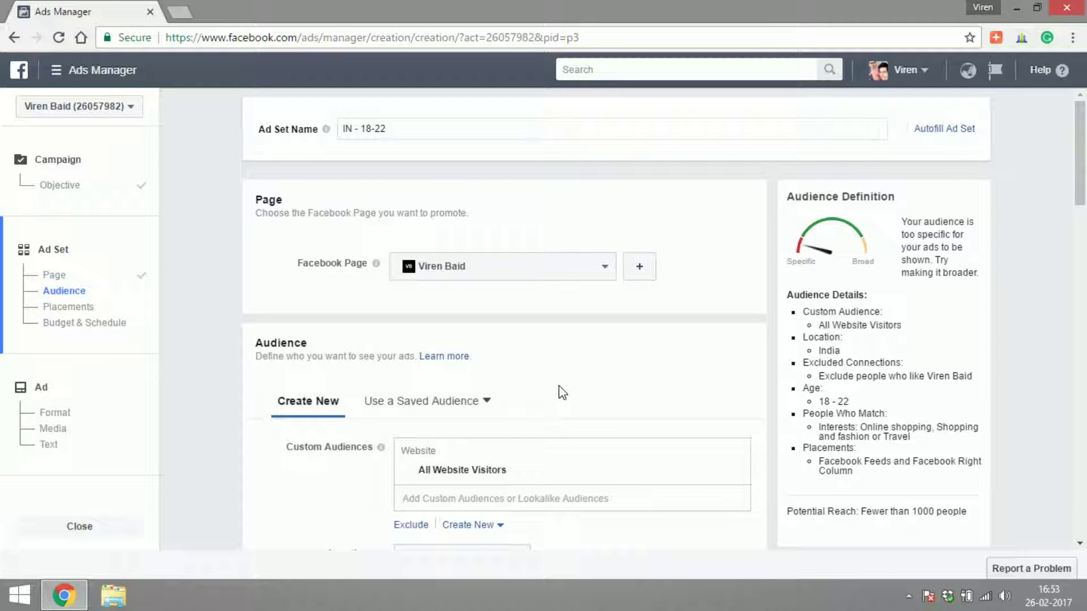